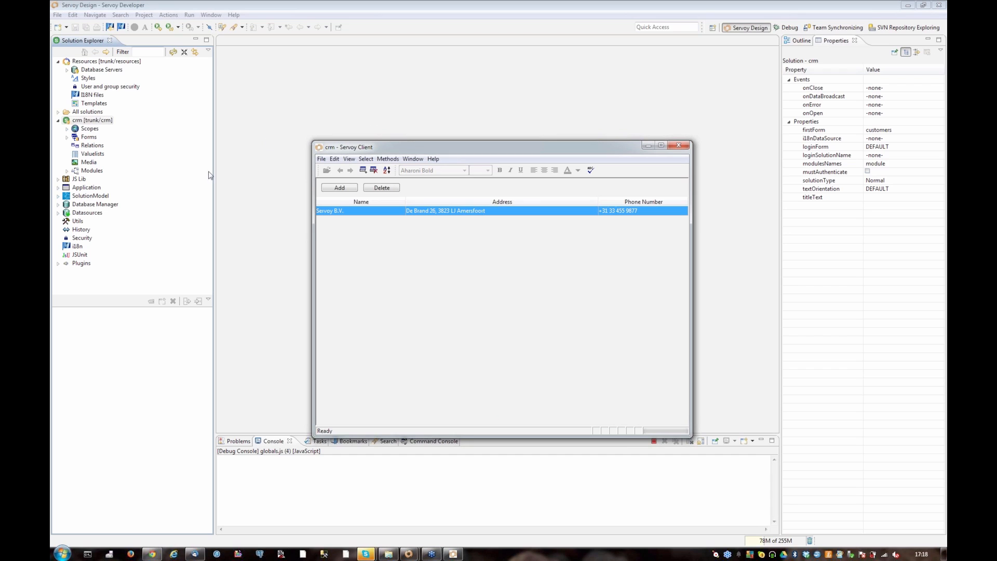
# Open the returnSum method from the utils scope of the crm solution's module and review its code
pyautogui.click(67, 171)
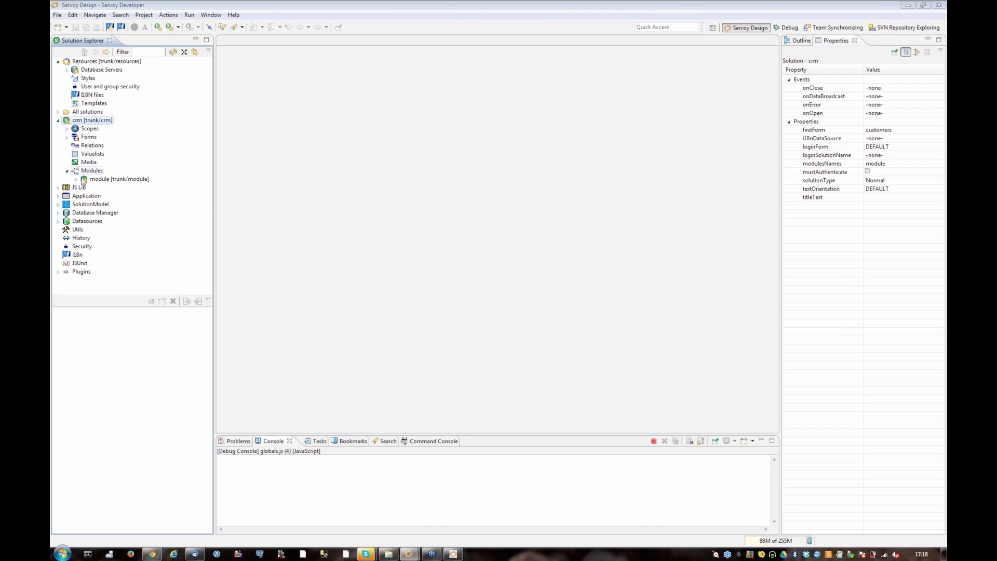
pyautogui.click(77, 179)
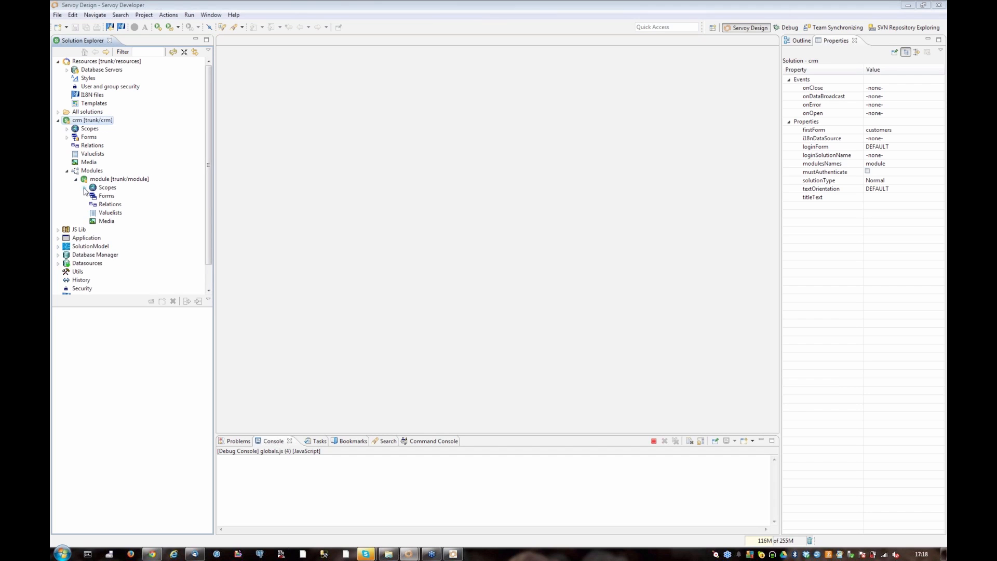
pyautogui.click(85, 187)
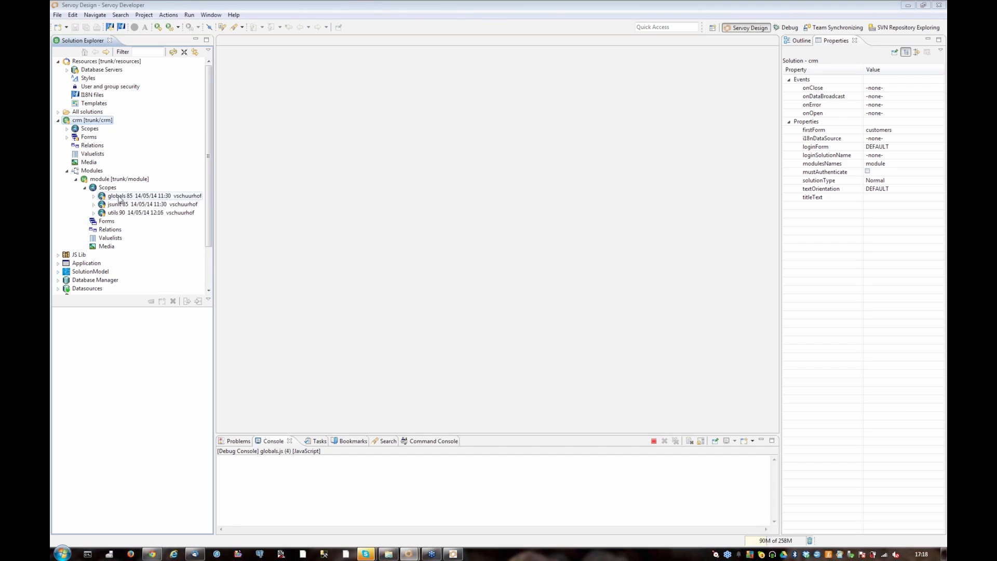
pyautogui.click(121, 196)
pyautogui.click(123, 213)
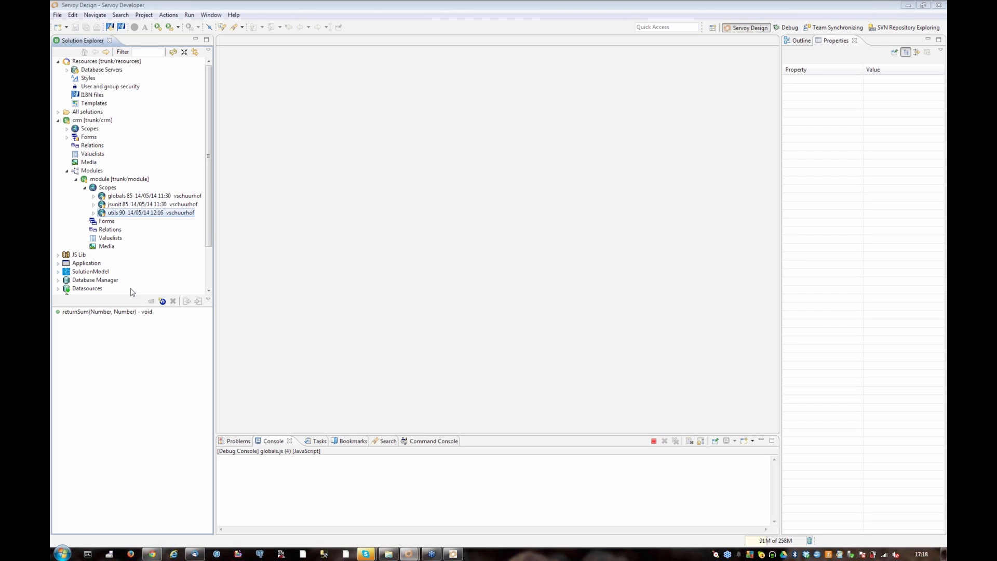
pyautogui.click(113, 313)
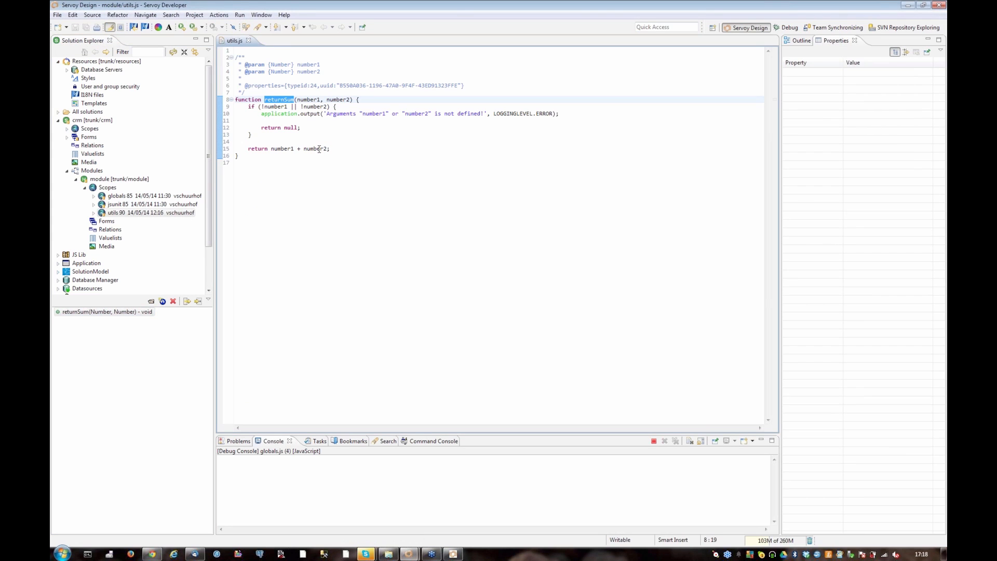
pyautogui.moveTo(319, 149)
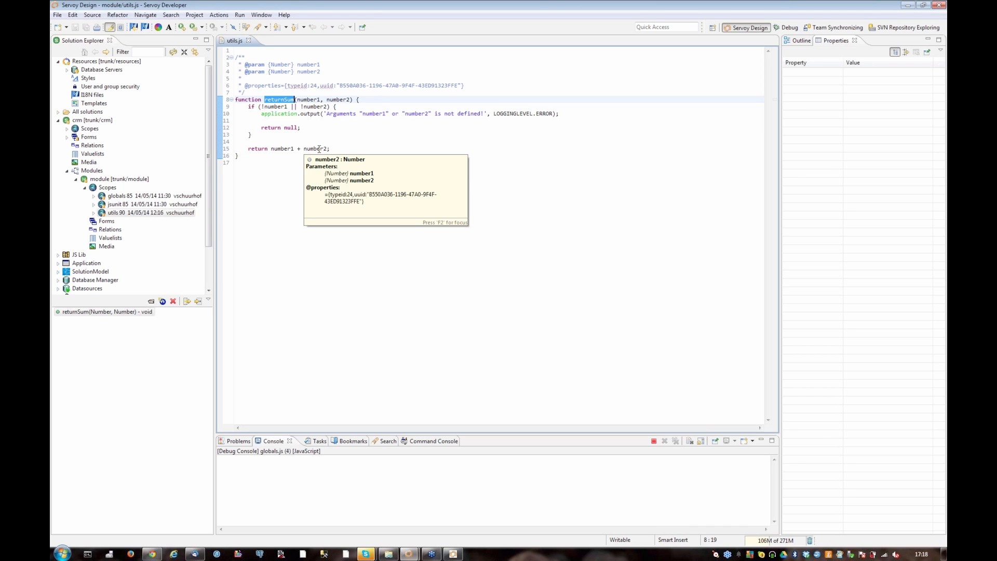
# Open the module's jsunit scope script and review the testReturnSum1 and testReturnSum2 assertions
pyautogui.click(191, 205)
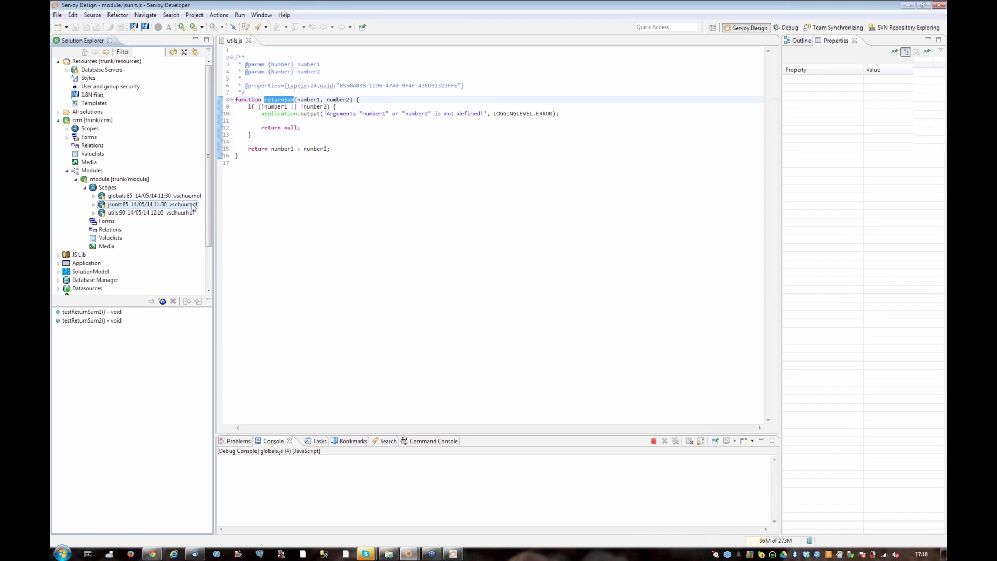
pyautogui.doubleClick(192, 205)
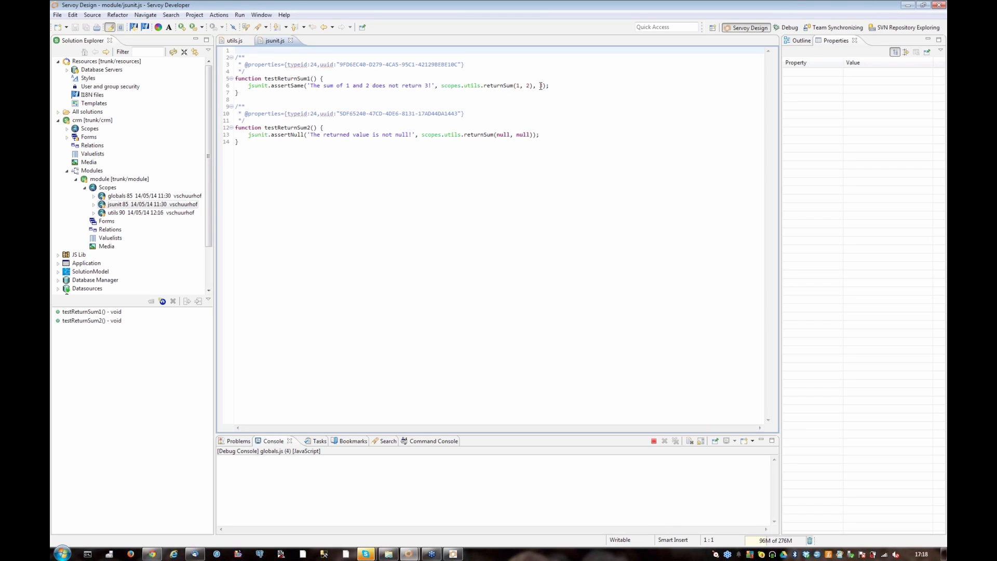
pyautogui.moveTo(539, 86); pyautogui.dragTo(547, 85)
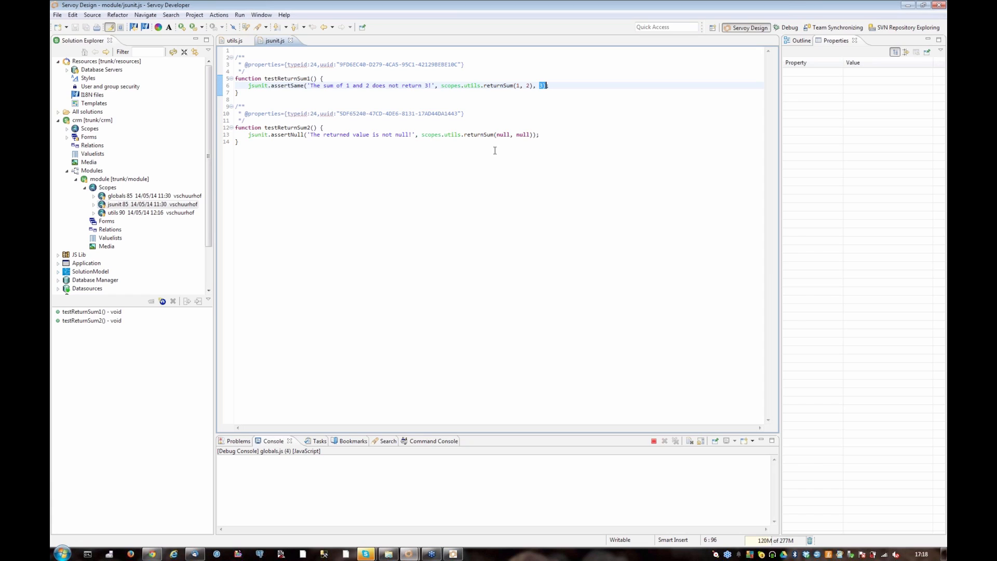
pyautogui.click(520, 136)
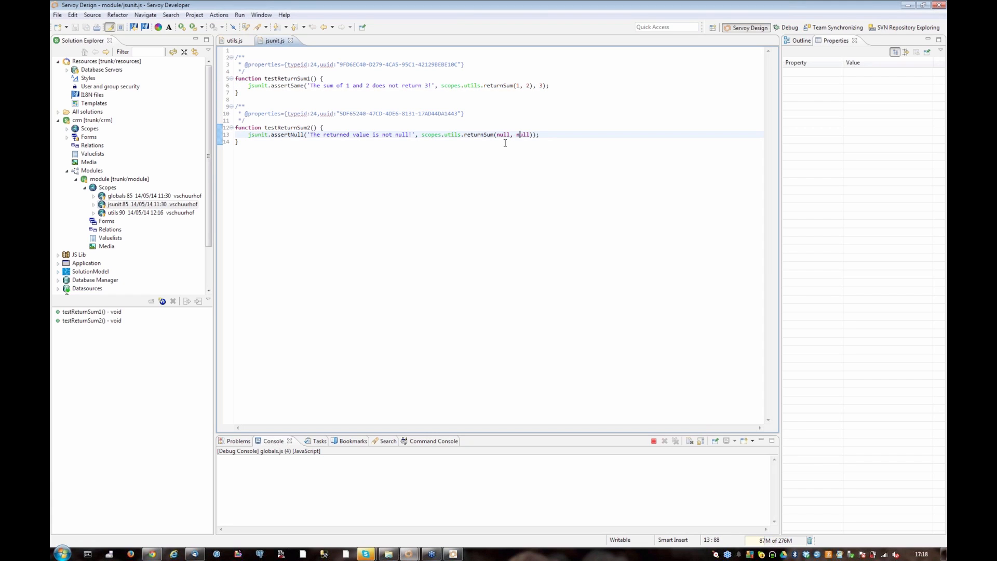
pyautogui.click(523, 135)
# In the utils scope's returnSum method, change the final return to number1 + number2 + 1 and save the script
pyautogui.click(147, 197)
pyautogui.click(149, 206)
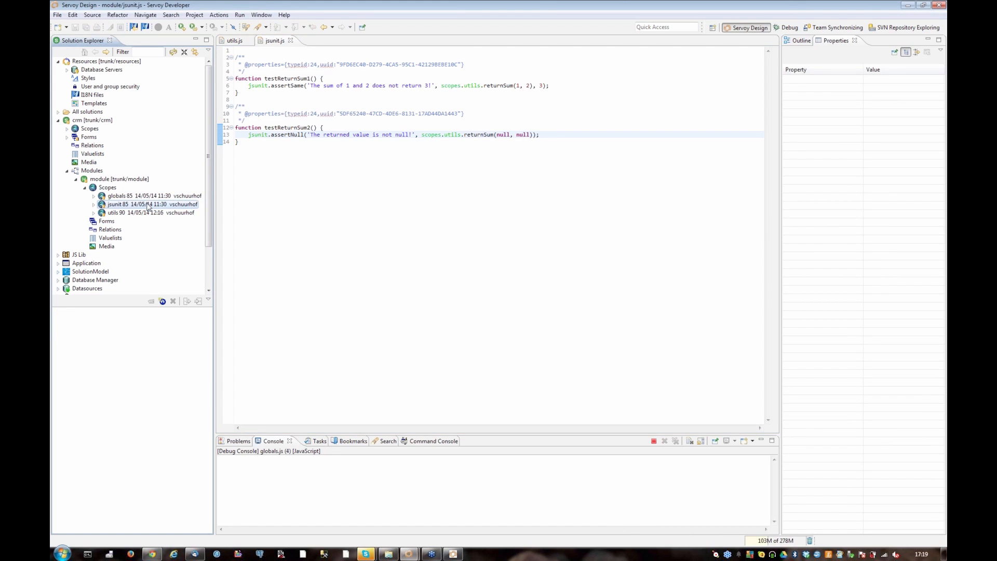
pyautogui.click(150, 214)
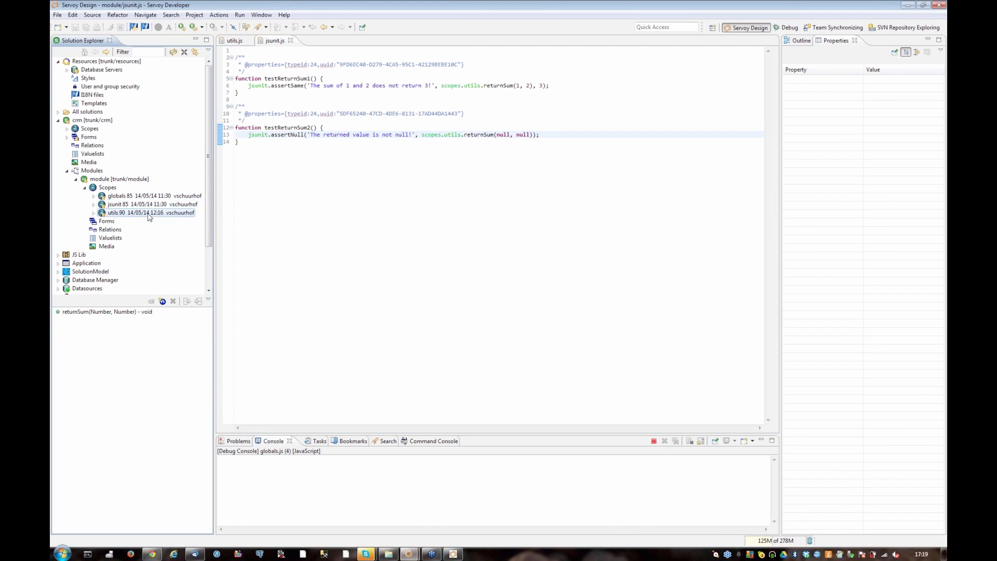
pyautogui.doubleClick(130, 313)
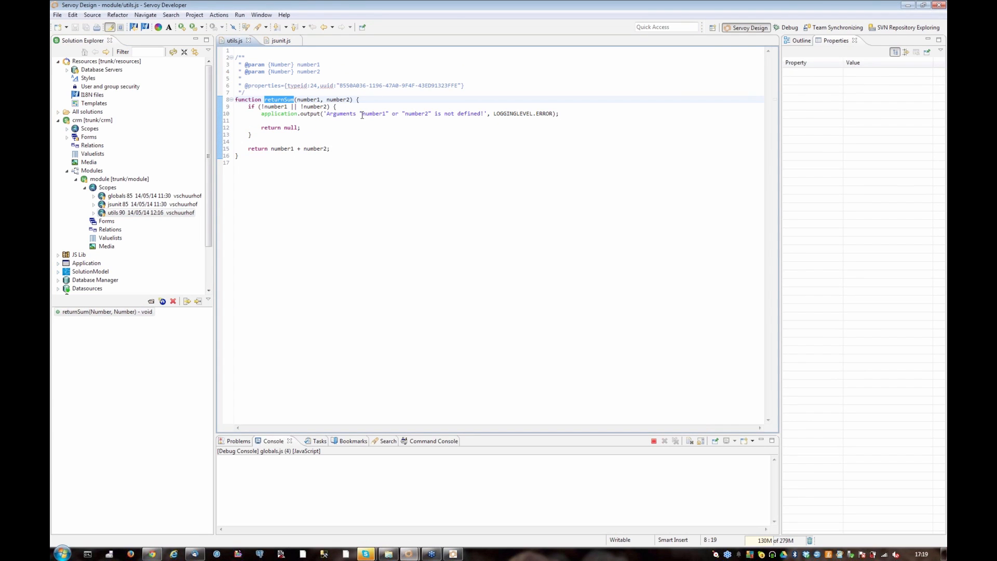
pyautogui.click(416, 149)
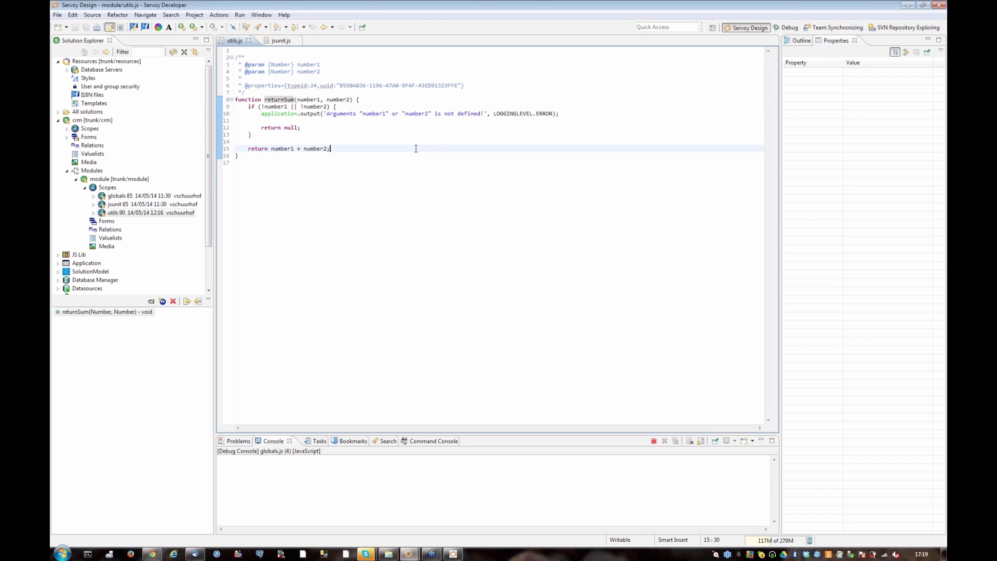
pyautogui.press('Left')
pyautogui.write('+ 1')
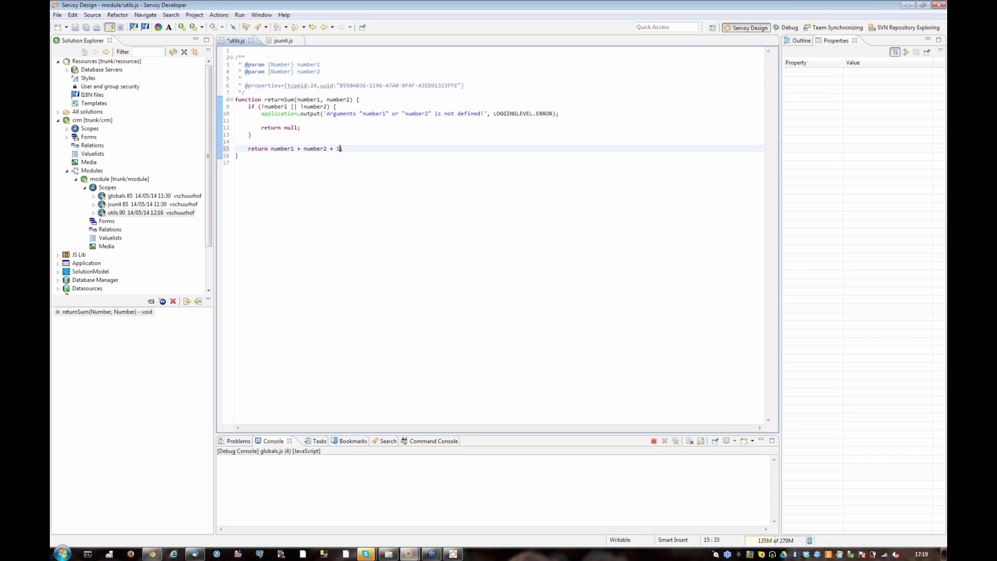
pyautogui.hotkey('ctrl', 's')
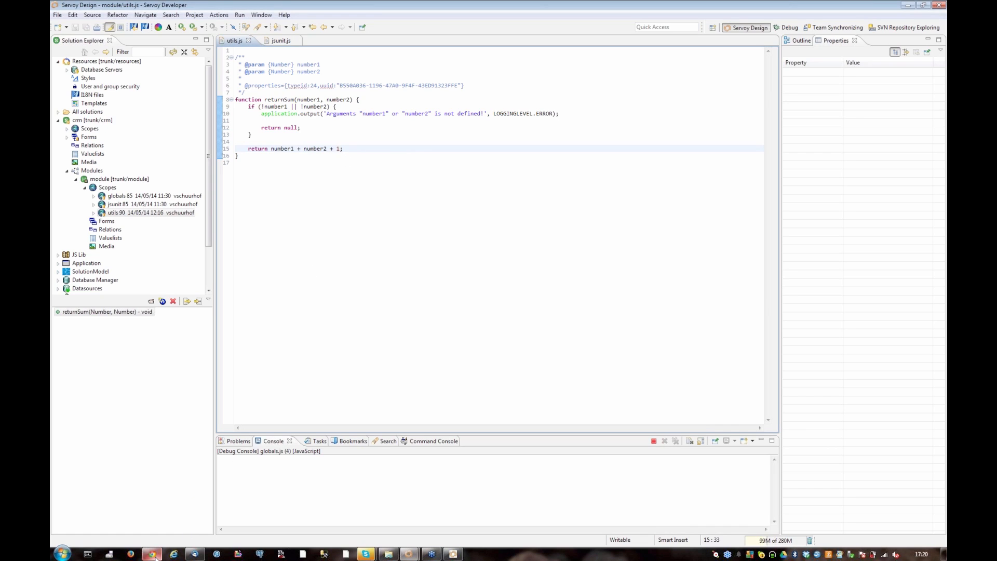
# Switch to Chrome and open the CRM project from the Jenkins dashboard in a maximized window
pyautogui.moveTo(156, 556)
pyautogui.click(171, 481)
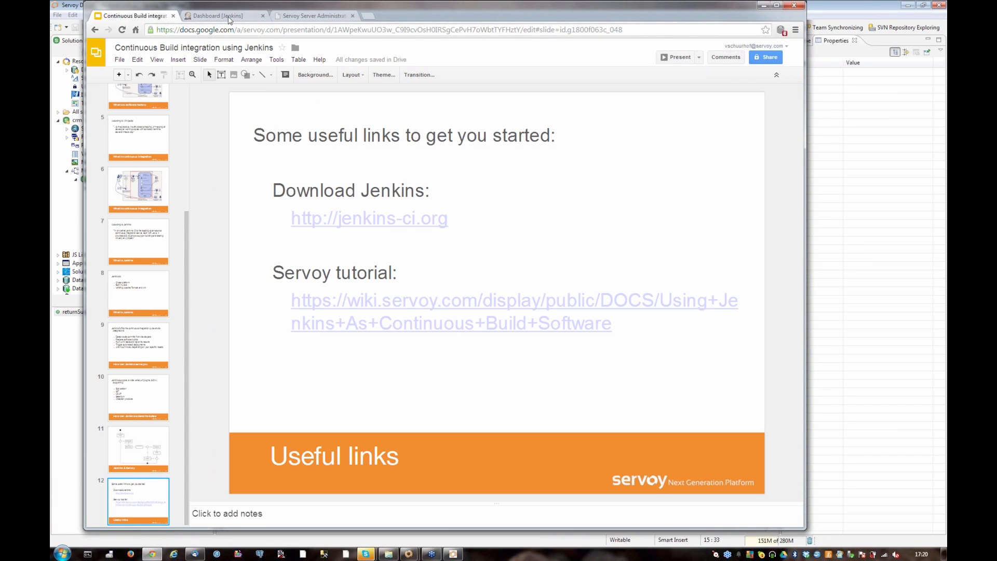
pyautogui.click(228, 17)
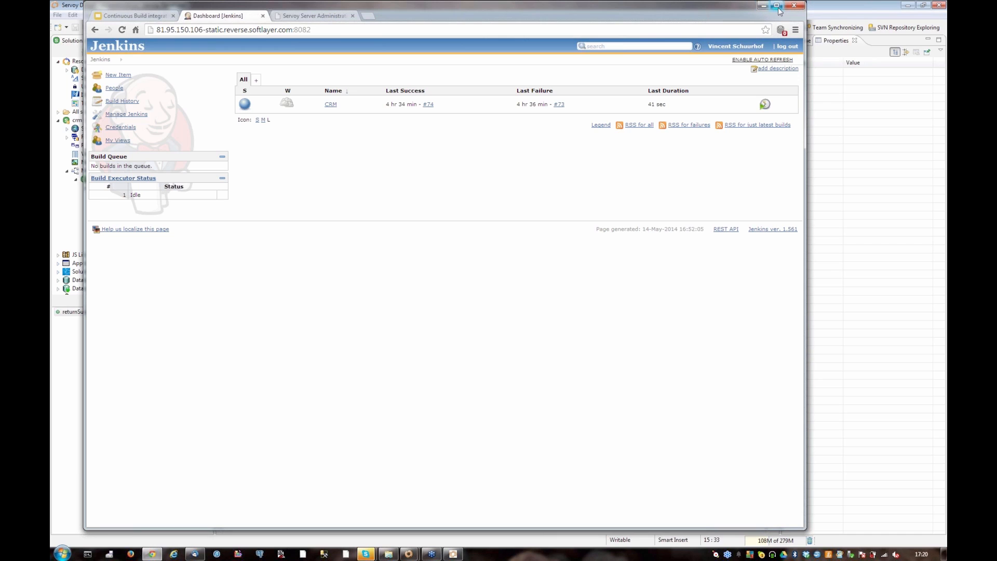
pyautogui.doubleClick(765, 15)
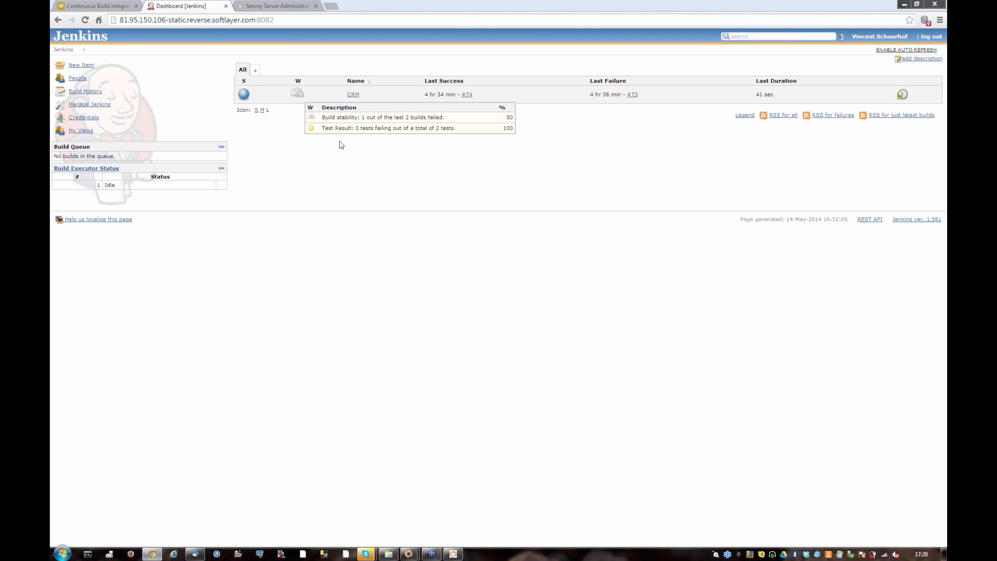
pyautogui.click(354, 95)
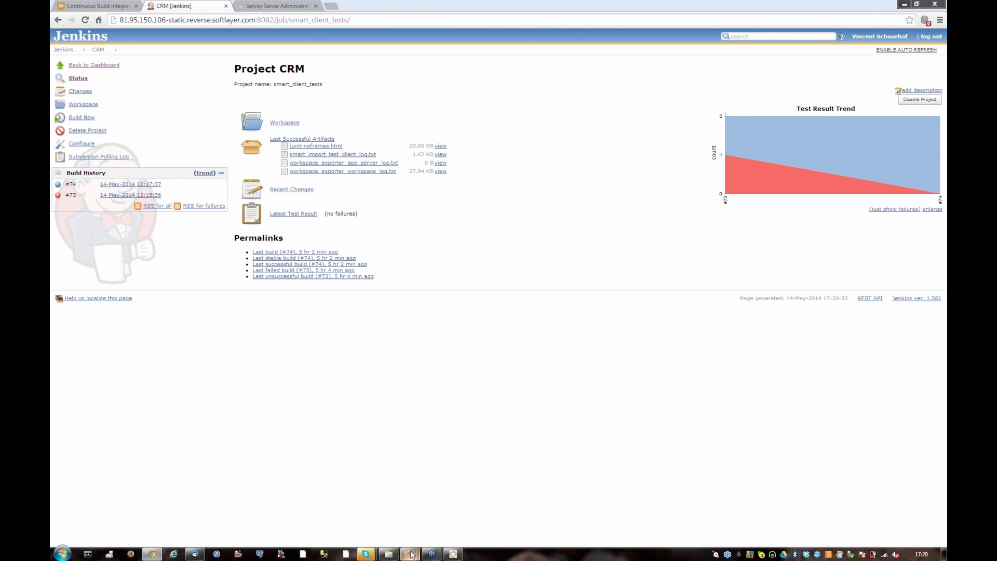
# Switch back to Servoy Developer and synchronize the crm solution with the SVN repository
pyautogui.moveTo(409, 553)
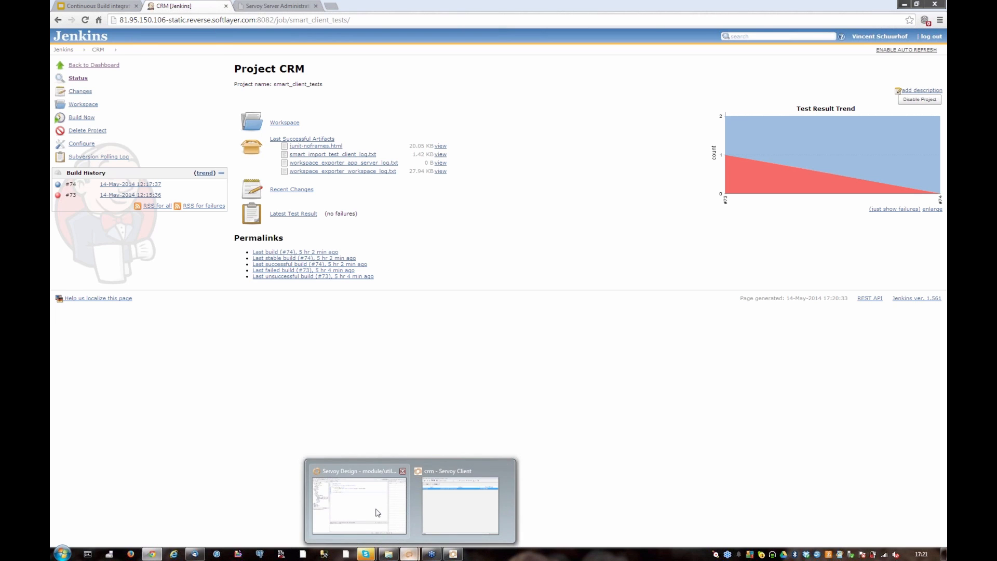
pyautogui.click(377, 513)
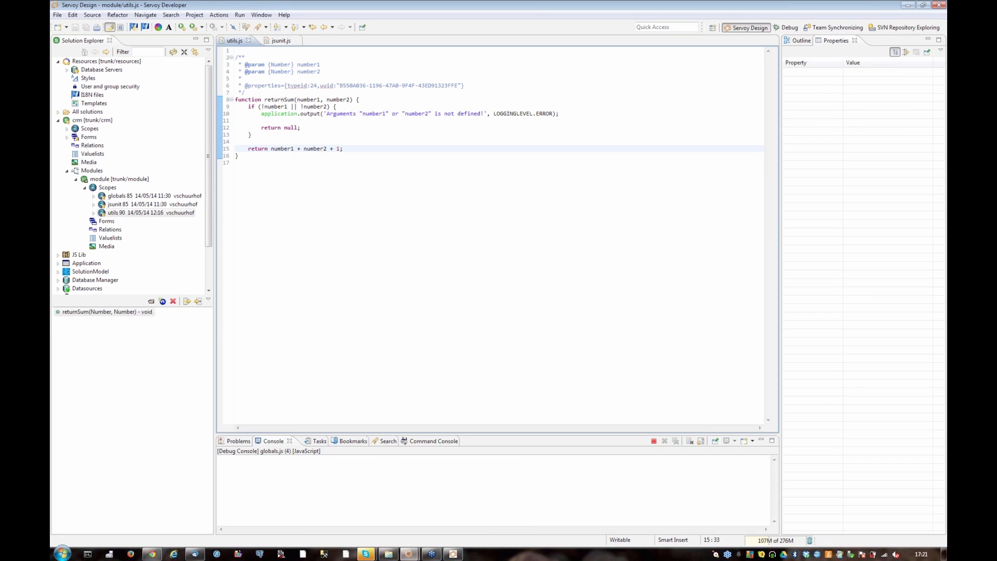
pyautogui.click(108, 121)
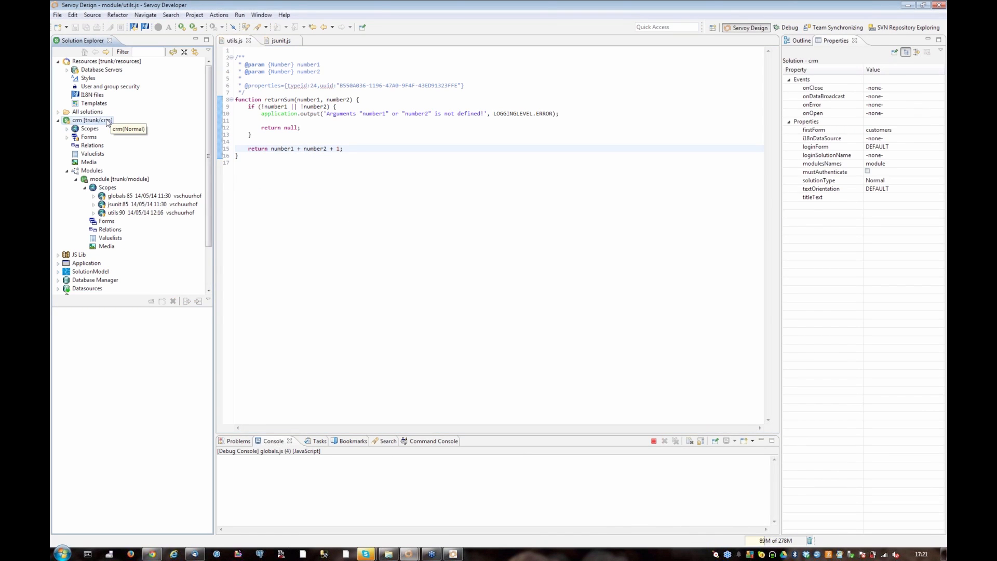
pyautogui.rightClick(108, 121)
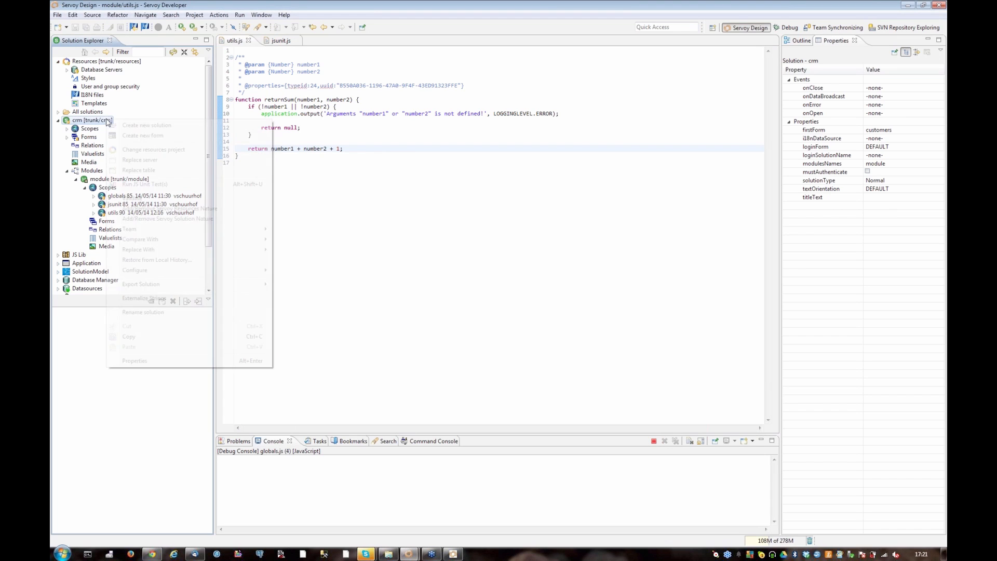
pyautogui.moveTo(265, 229)
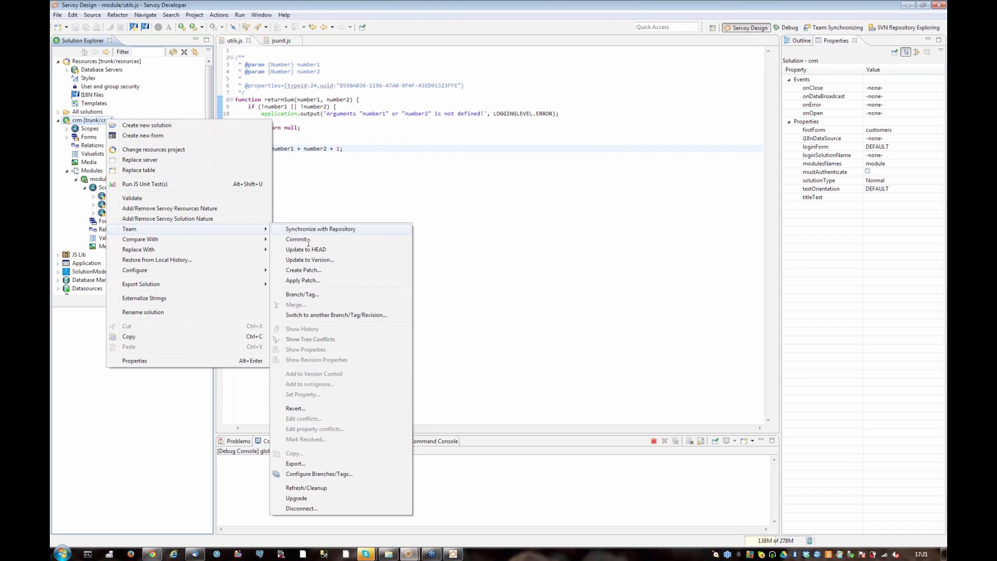
pyautogui.click(306, 230)
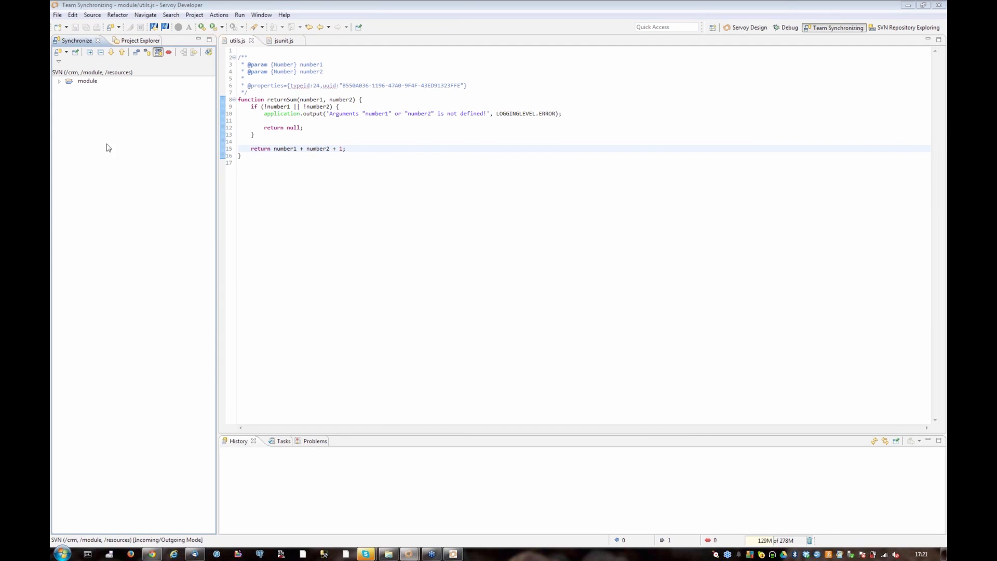
# Commit the module's utils.js to the repository with the comment "Changed resturnSum method"
pyautogui.click(59, 81)
pyautogui.click(97, 89)
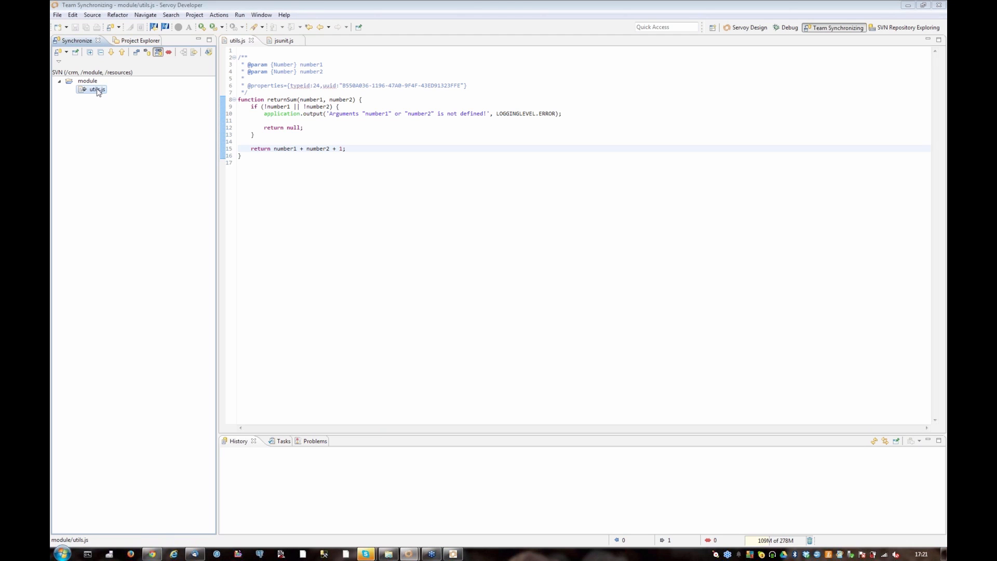
pyautogui.rightClick(98, 92)
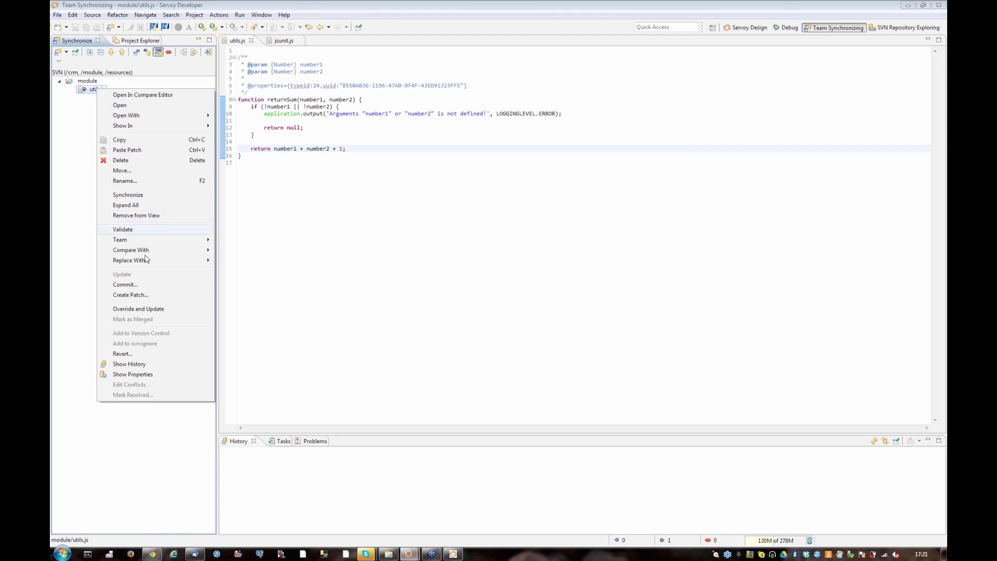
pyautogui.click(139, 284)
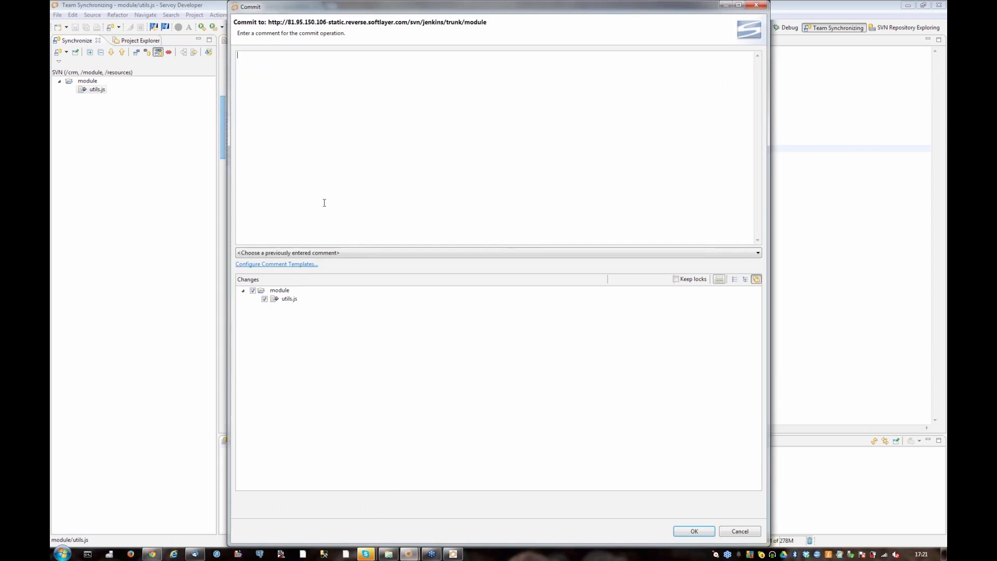
pyautogui.write('Changed resturnSum method')
pyautogui.click(693, 532)
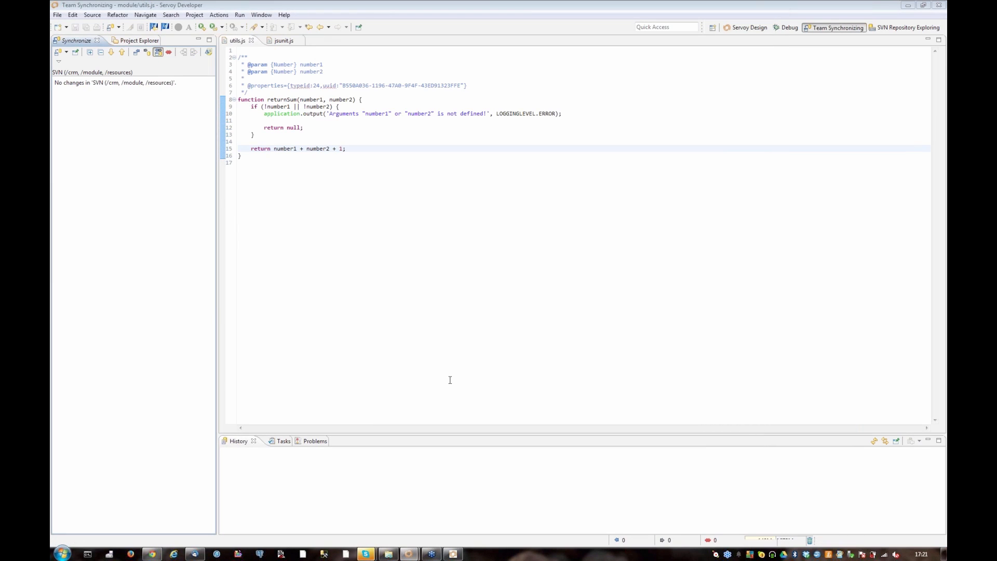
# Switch to Chrome, view the solutions list in Servoy Server Administration, and return to the Jenkins CRM project page
pyautogui.click(153, 555)
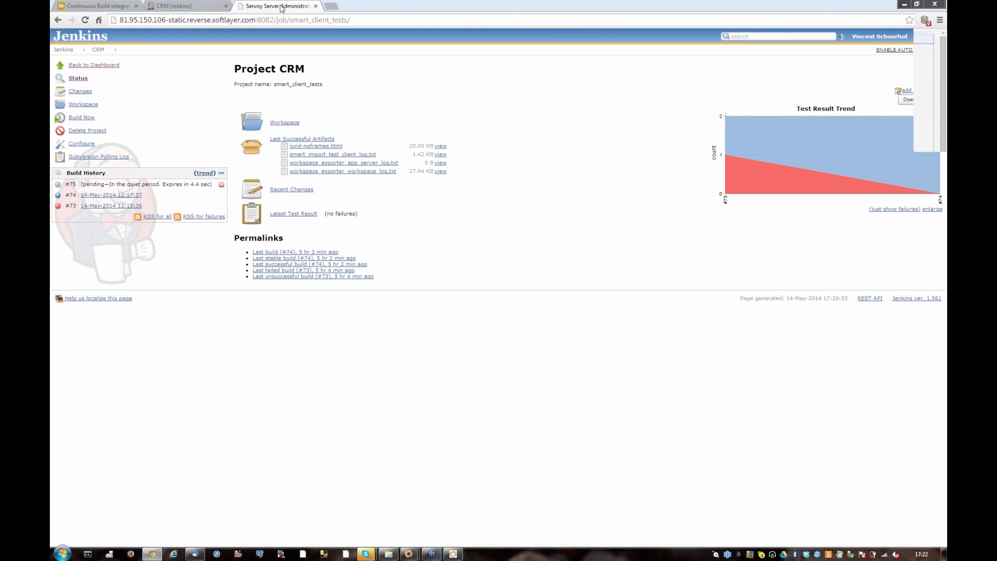
pyautogui.click(281, 6)
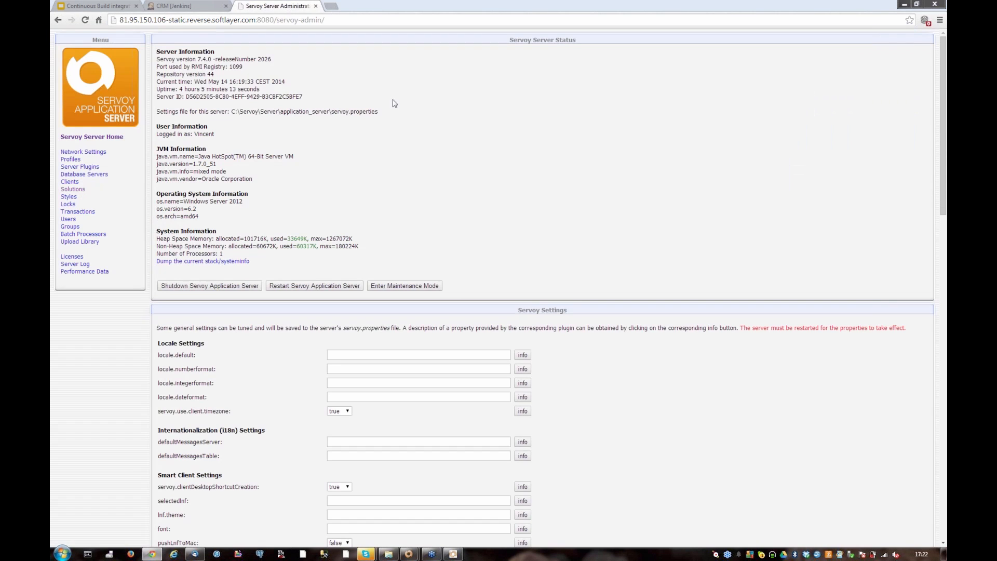
pyautogui.click(76, 190)
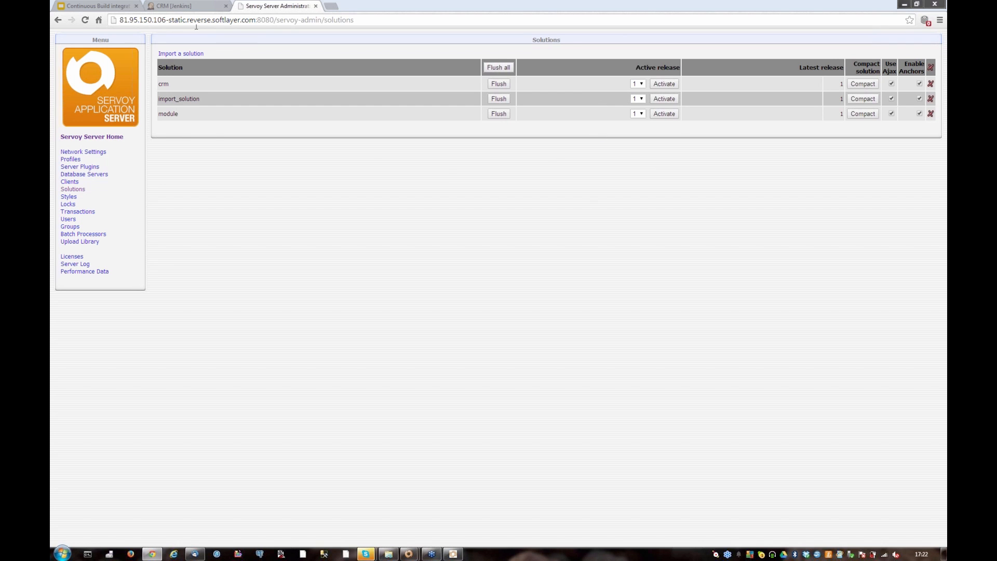
pyautogui.click(191, 6)
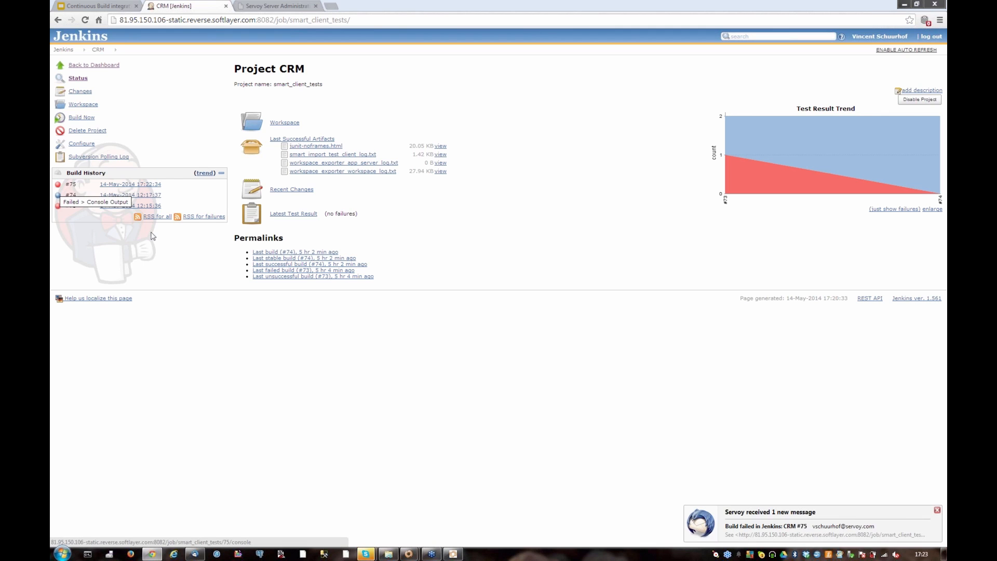
# Switch to the mail client and open the message "Build failed in Jenkins: CRM #75"
pyautogui.click(195, 555)
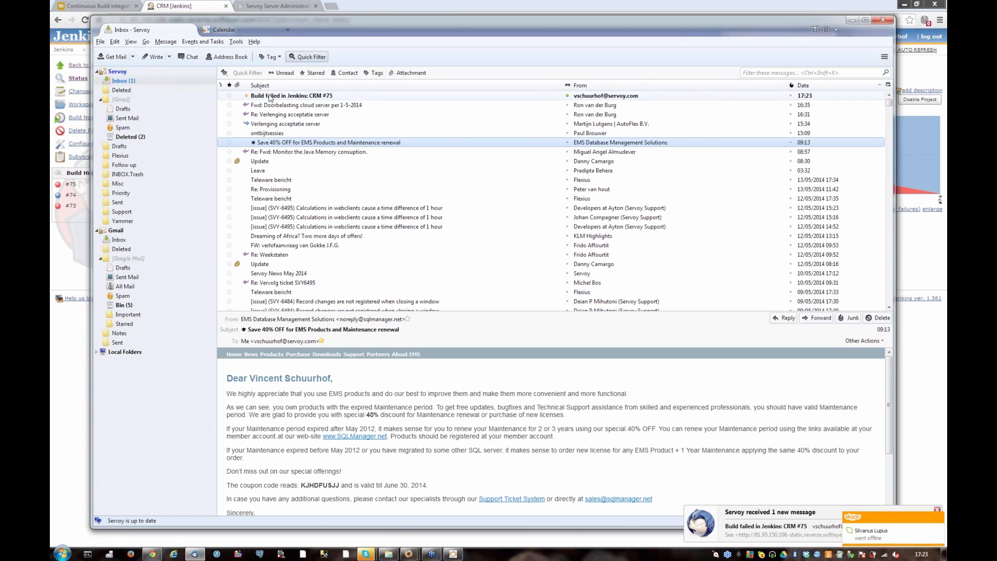
pyautogui.click(270, 97)
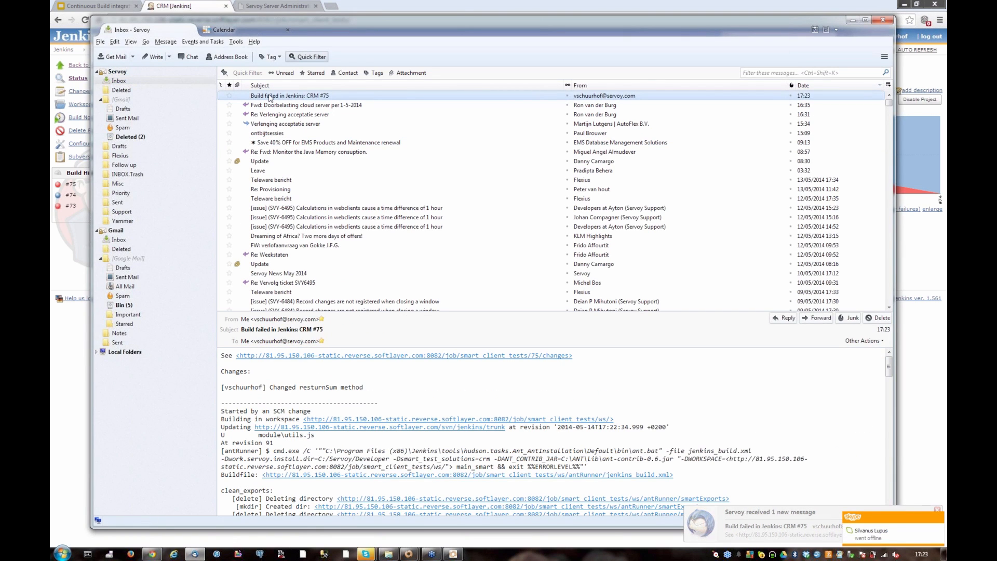
# Read through the build log in the failed-build message down to the unit test results and the testReturnSum1 assertion
pyautogui.click(445, 387)
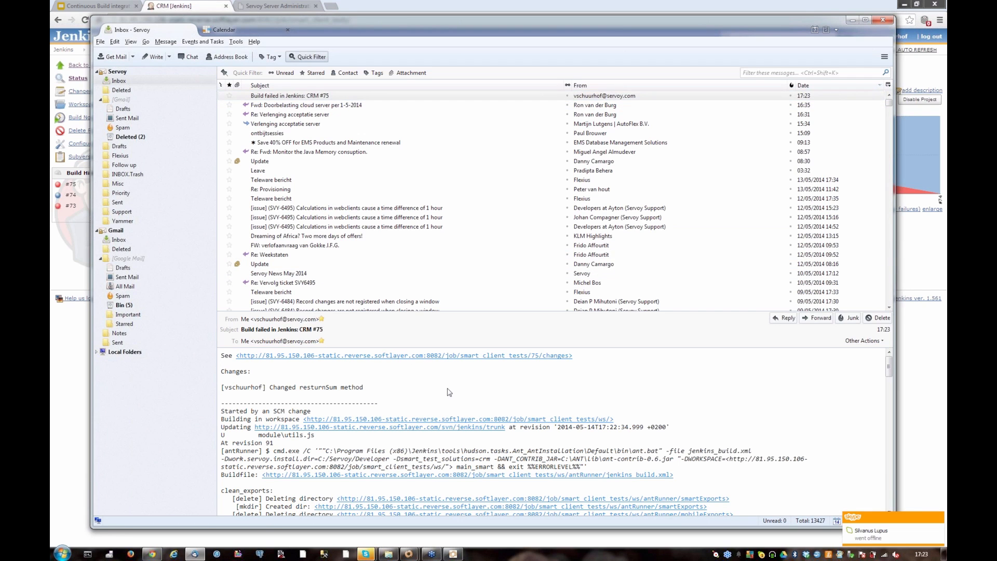
pyautogui.scroll(-1, 469, 399)
pyautogui.scroll(-15, 470, 399)
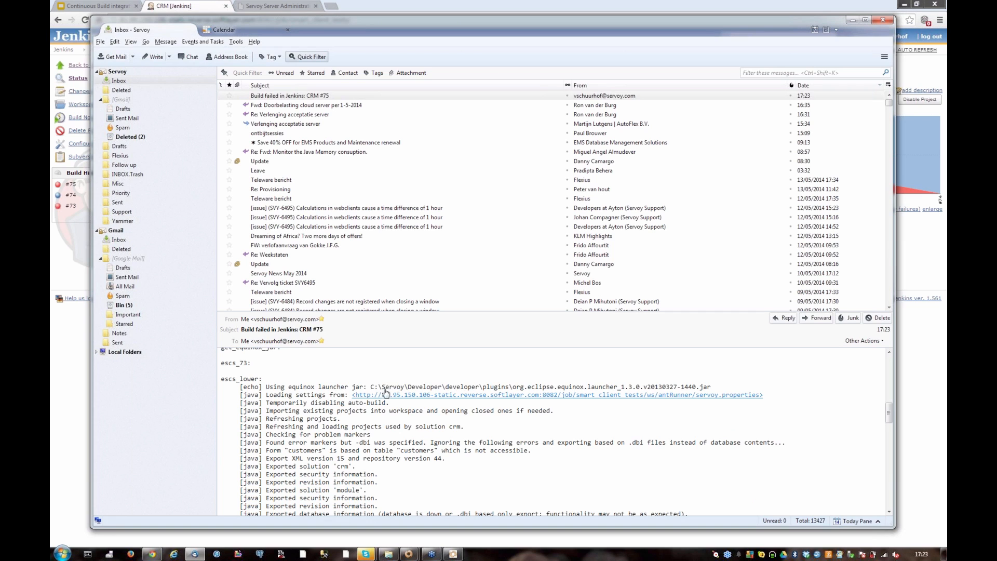
pyautogui.scroll(-10, 387, 388)
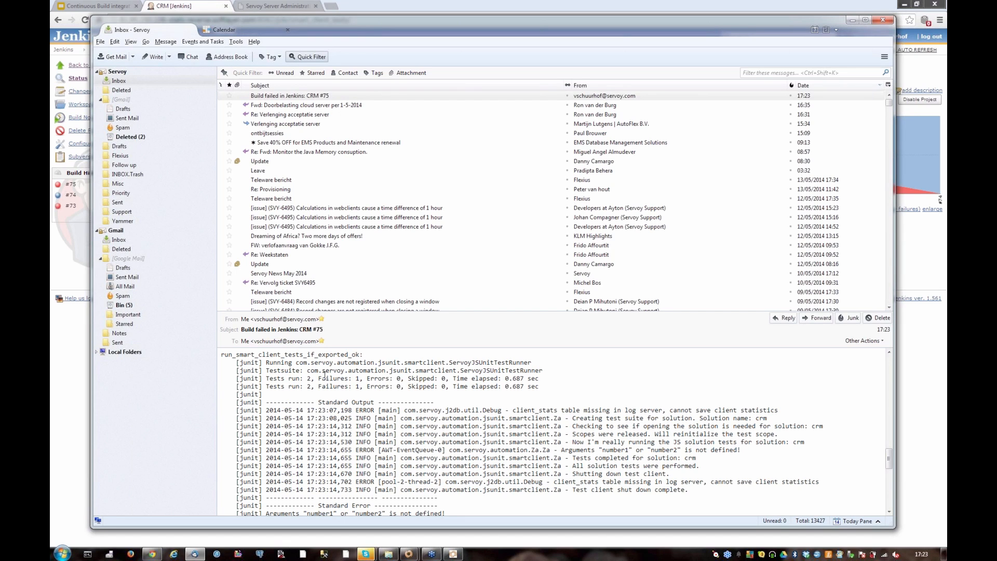
pyautogui.scroll(-5, 422, 389)
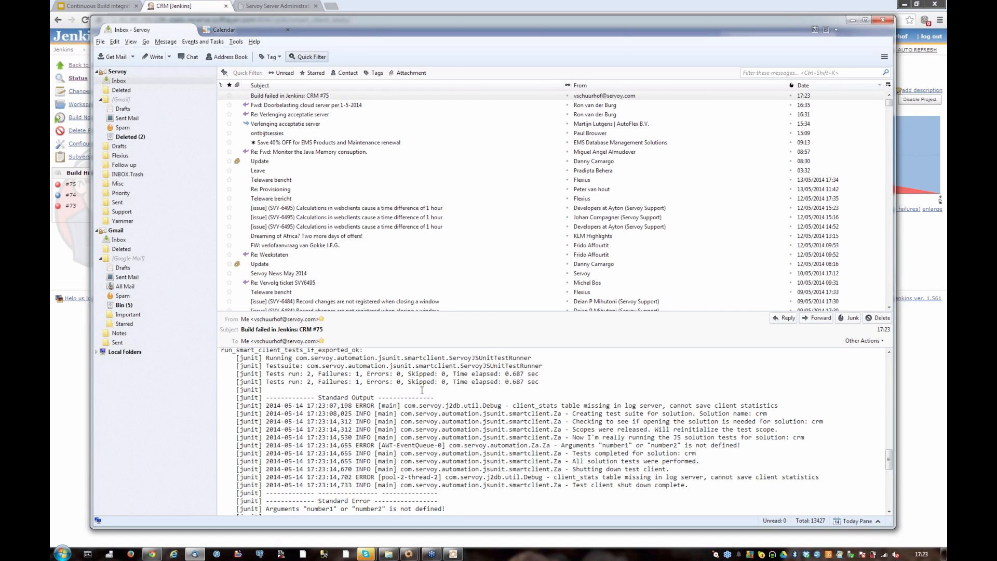
pyautogui.scroll(-2, 420, 391)
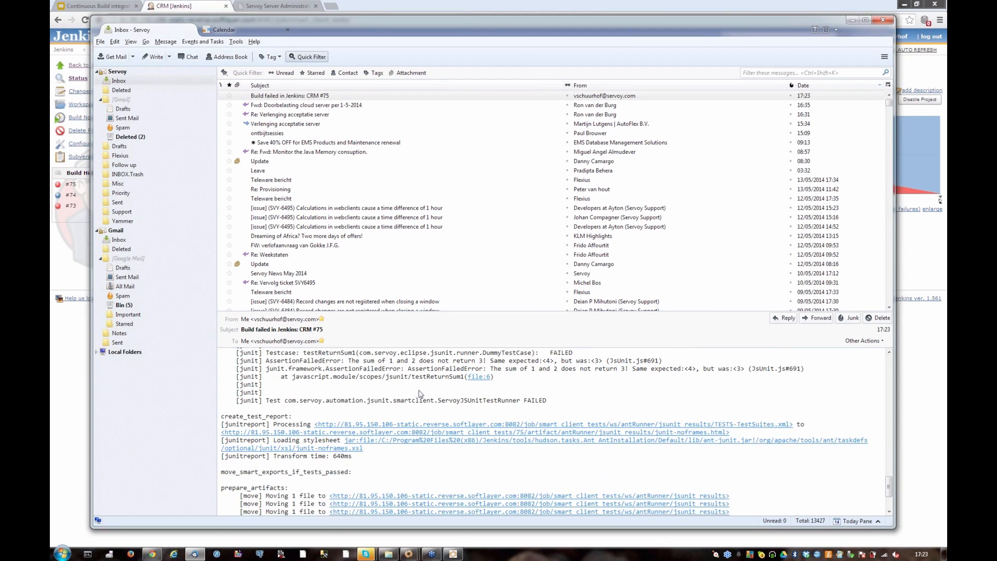
pyautogui.scroll(2, 421, 391)
# Switch to the Jenkins CRM project in Chrome and open the junit-noframes.html report from the artefacts of build #75
pyautogui.click(191, 7)
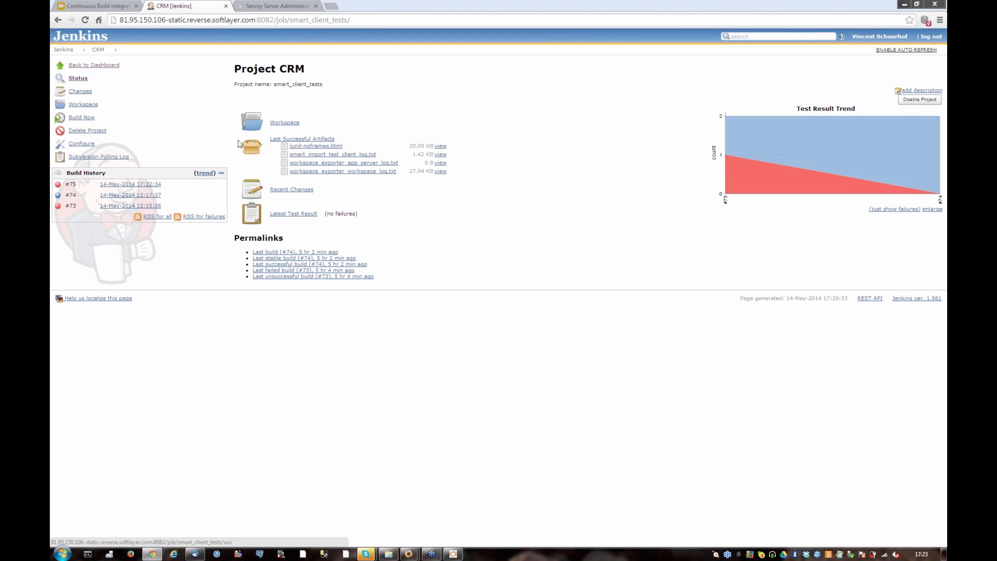
pyautogui.click(131, 186)
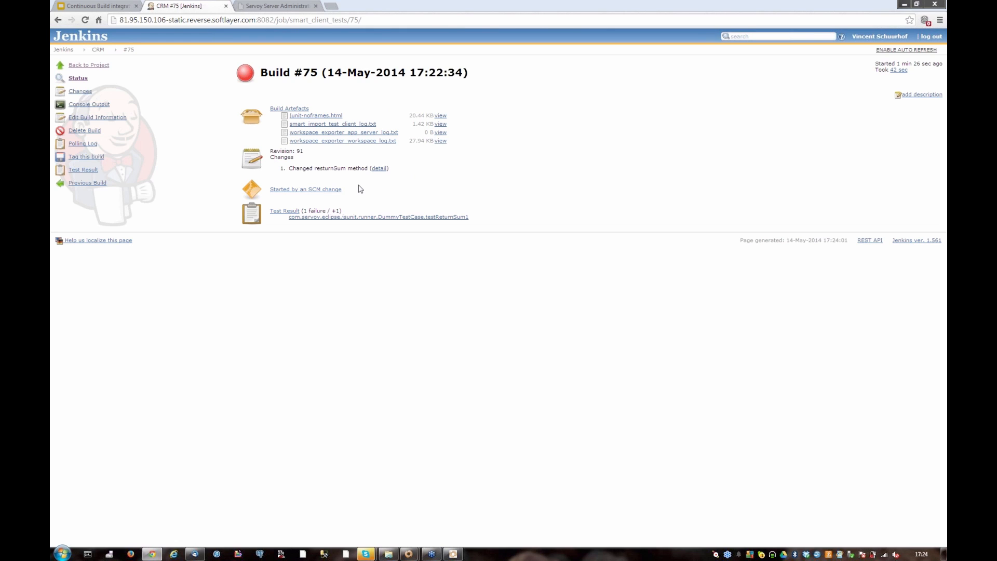
pyautogui.click(318, 117)
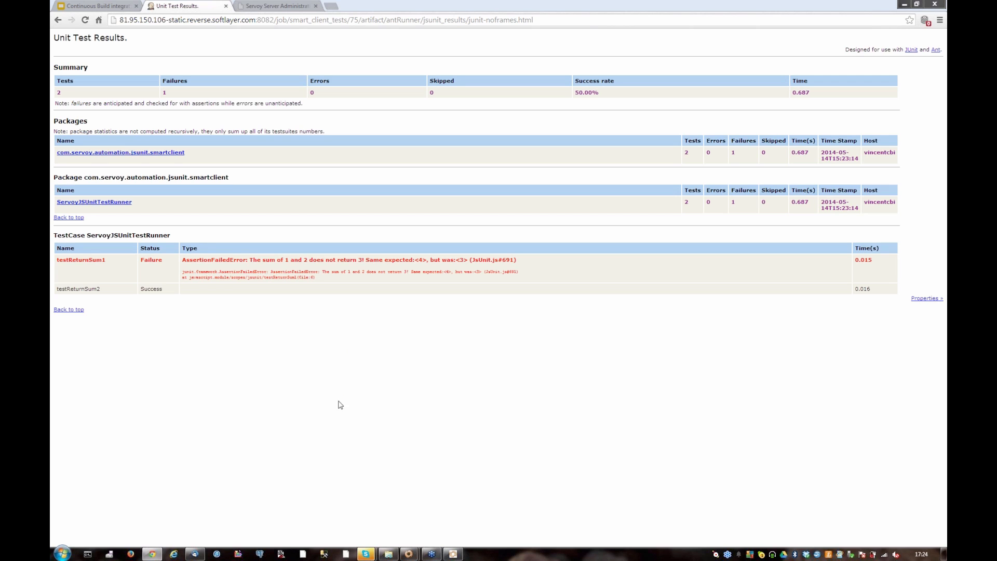
# Check the mail inbox, the solutions list in Servoy Server Administration, and the crm solution in Servoy Client
pyautogui.click(195, 556)
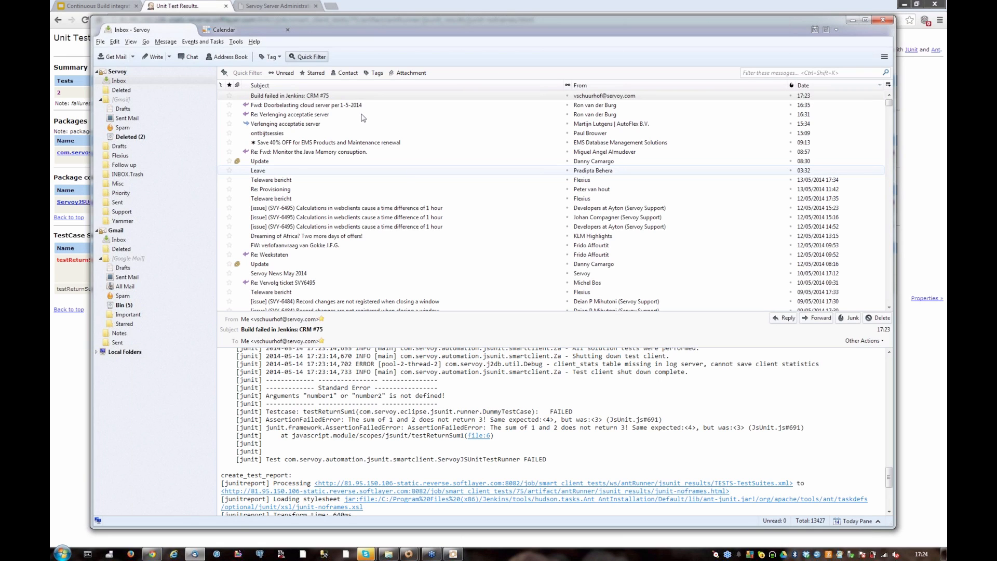
pyautogui.click(288, 5)
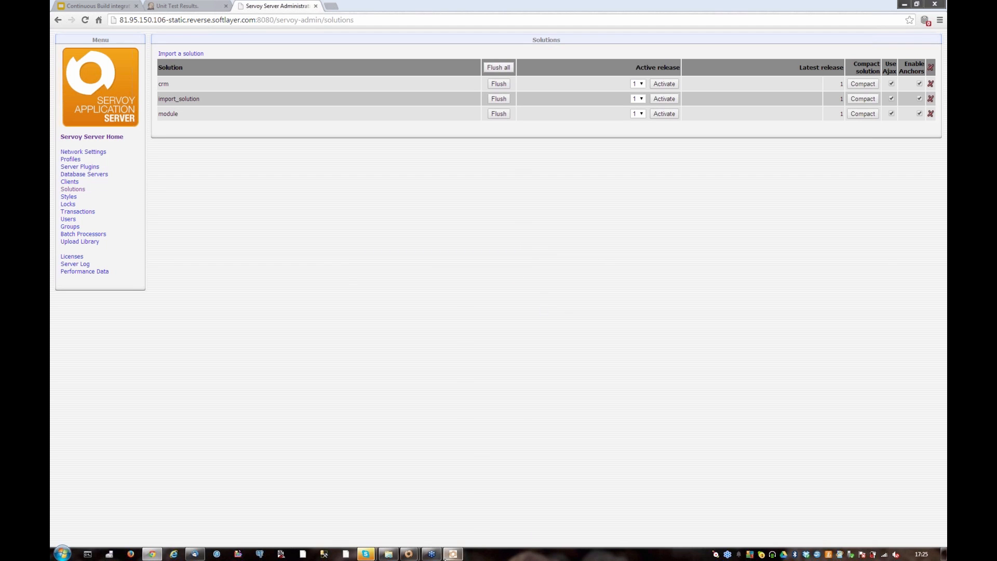
pyautogui.click(448, 554)
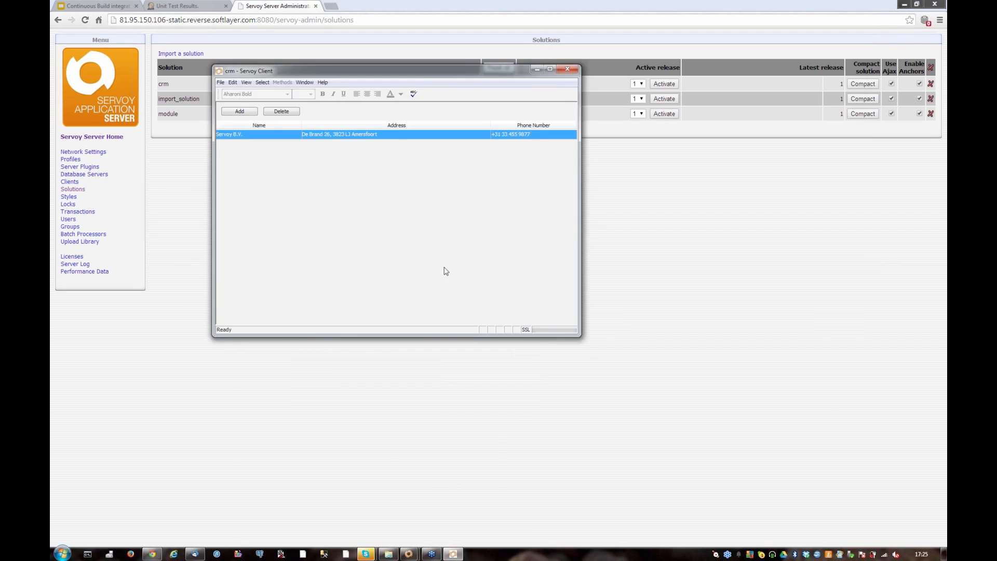
pyautogui.moveTo(433, 71); pyautogui.dragTo(492, 77)
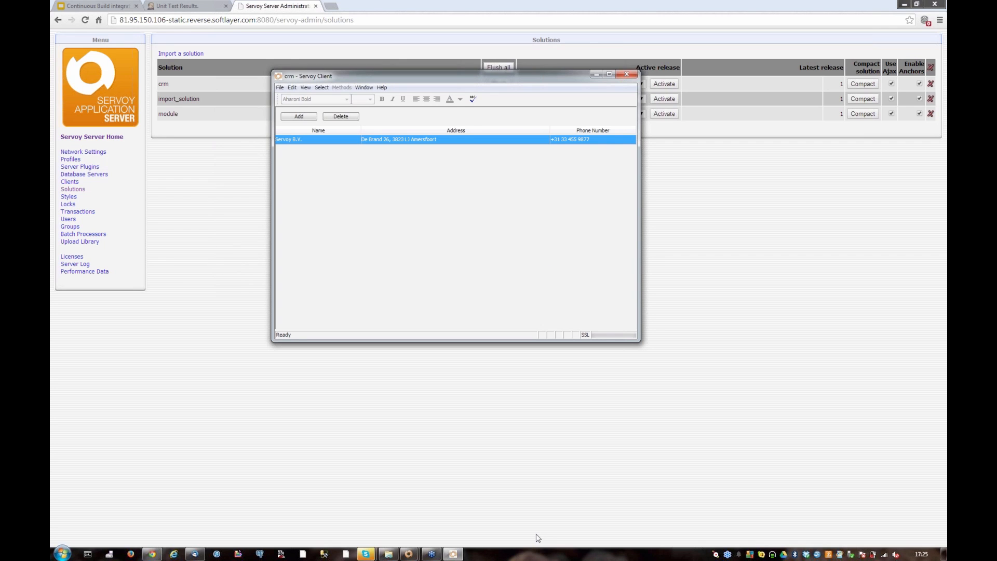
# Switch to Servoy Developer, open testReturnSum1 in the jsunit scope, and follow its returnSum call to the declaration in utils.js
pyautogui.click(409, 555)
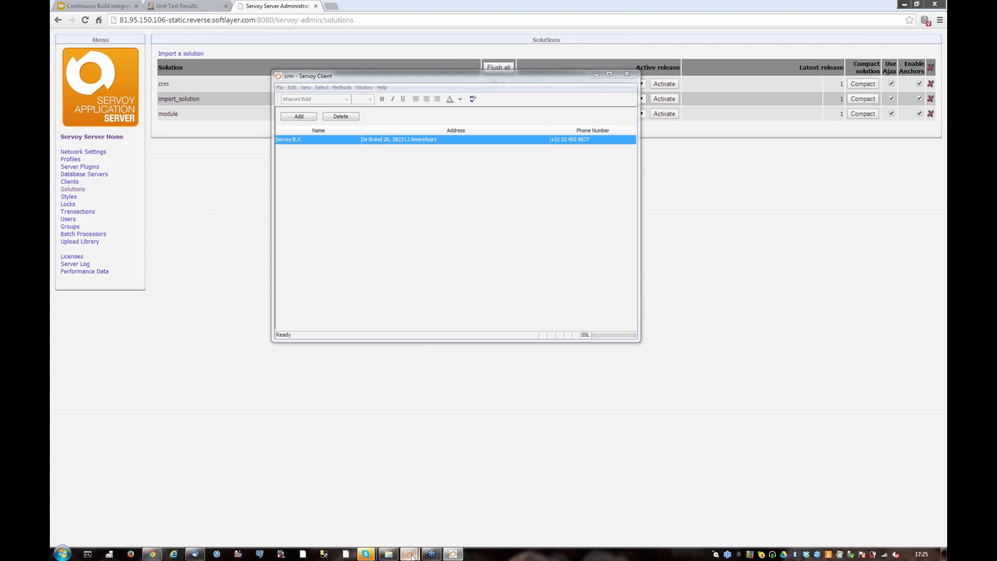
pyautogui.click(382, 506)
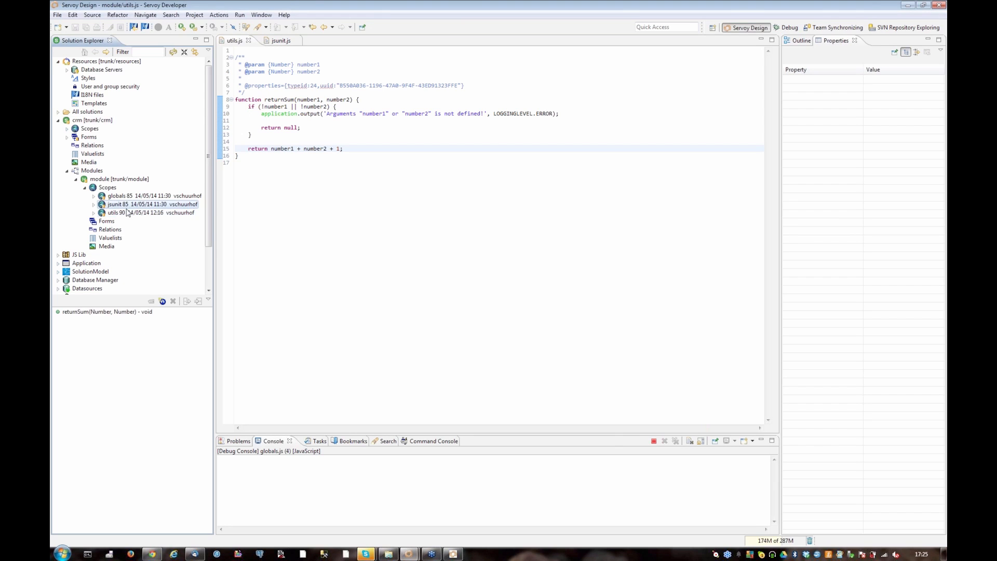
pyautogui.click(91, 311)
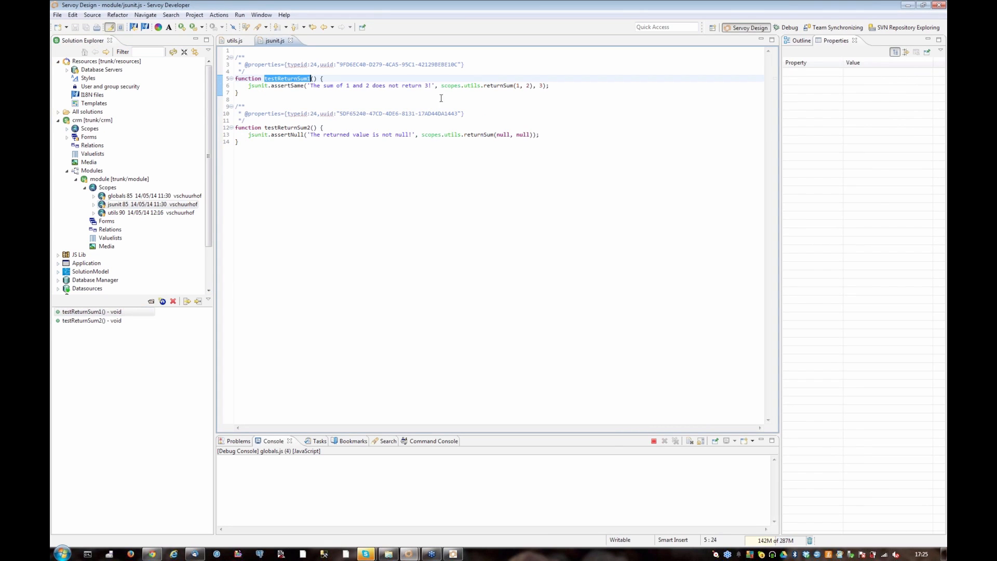
pyautogui.click(501, 84)
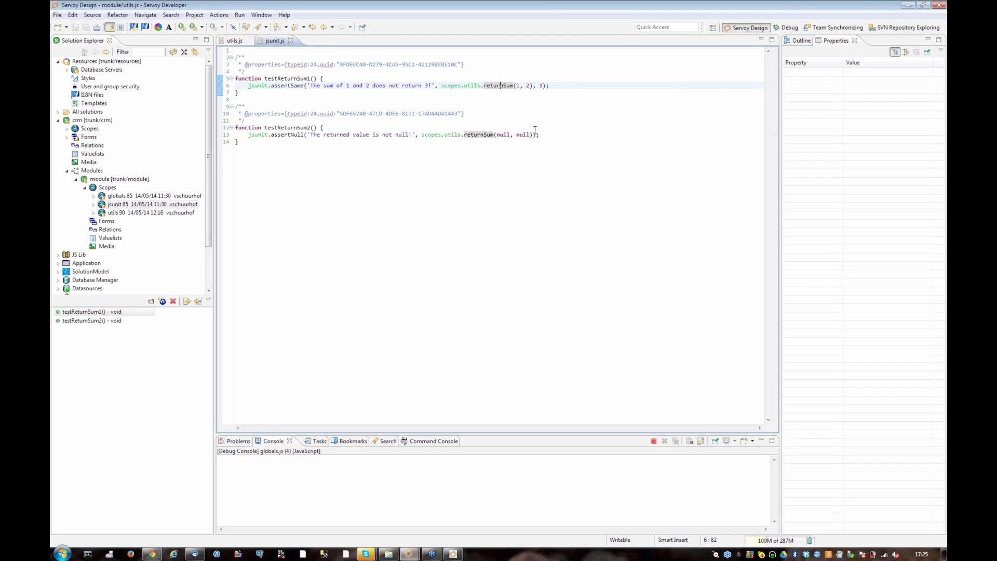
pyautogui.press('F3')
# Remove the "+ 1" from the return statement of returnSum in utils.js and save the file
pyautogui.click(353, 149)
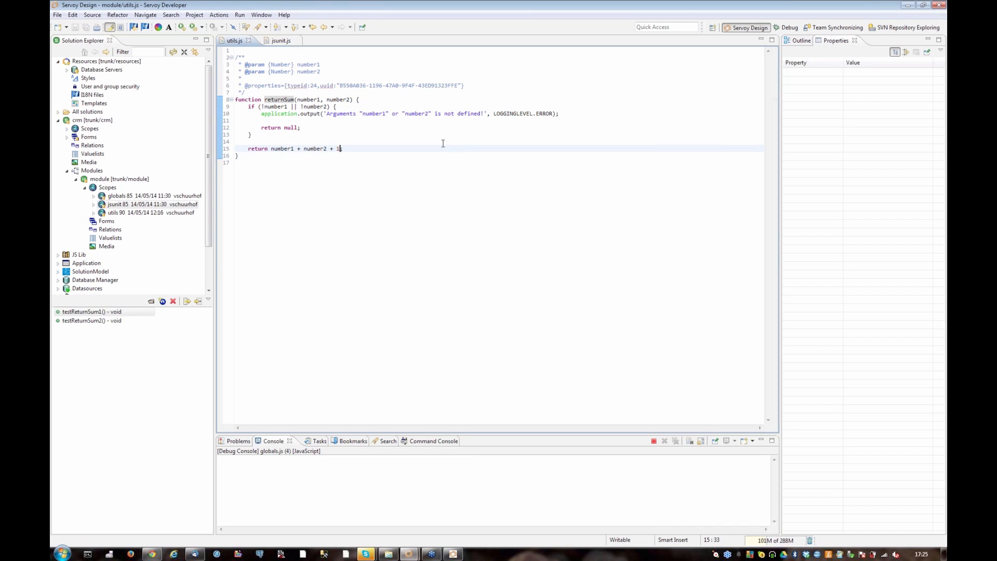
pyautogui.press('BackSpace')
pyautogui.press('BackSpace')
pyautogui.press('BackSpace')
pyautogui.hotkey('ctrl', 's')
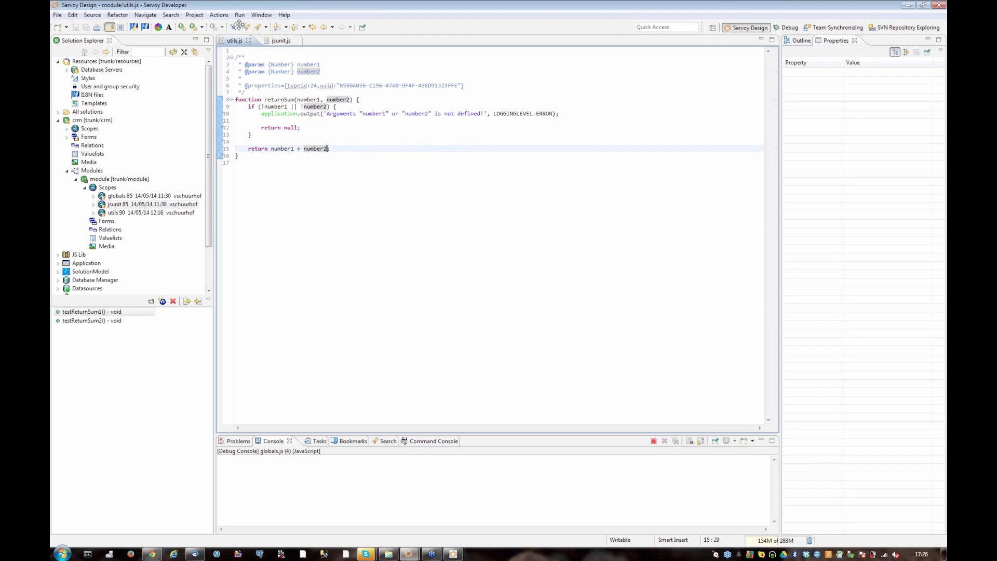
# Open the crm solution's customers form in the form designer
pyautogui.click(67, 137)
pyautogui.click(98, 146)
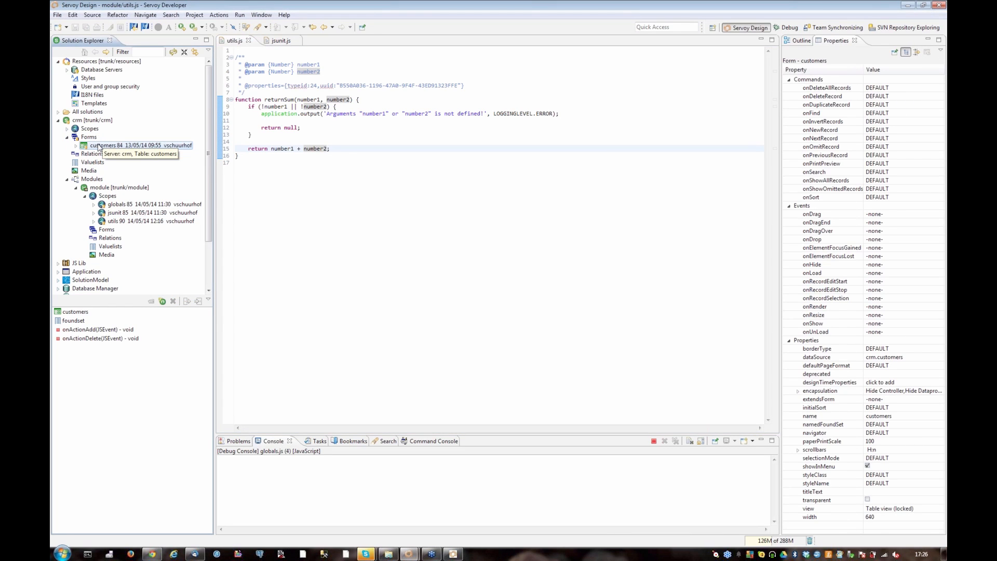
pyautogui.doubleClick(99, 146)
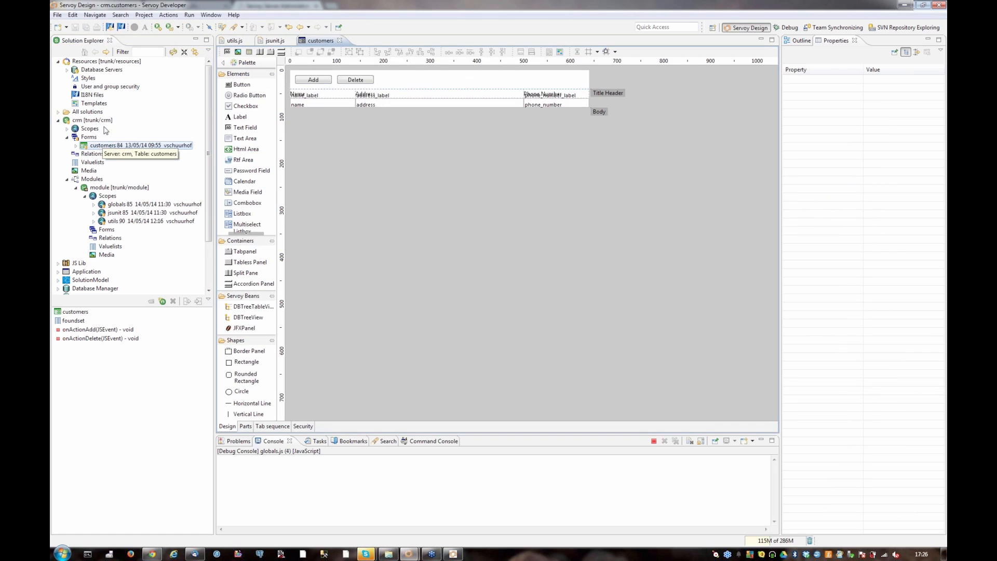
# Add a column named fax_number to the customers table of the crm database server and save the table
pyautogui.click(67, 70)
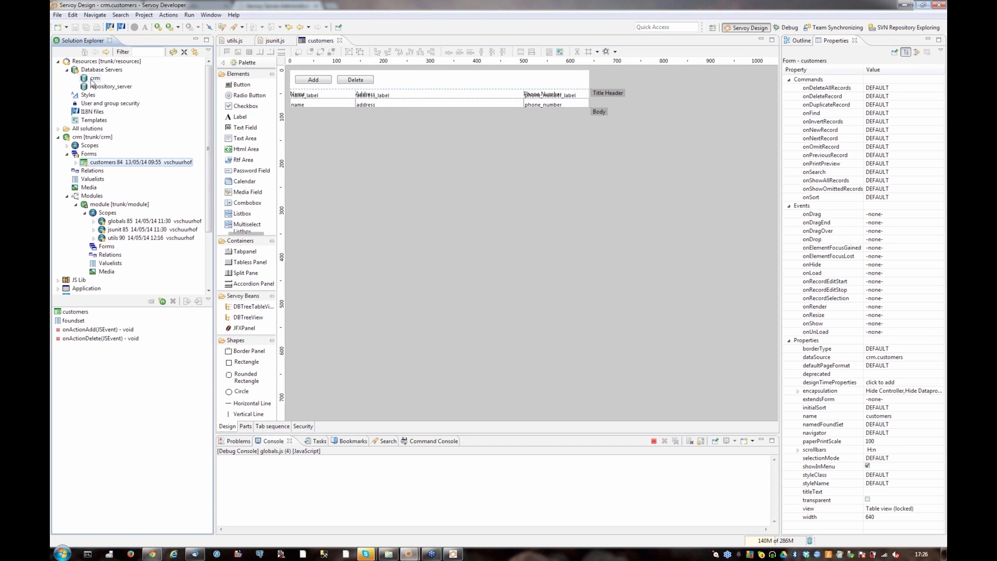
pyautogui.click(70, 312)
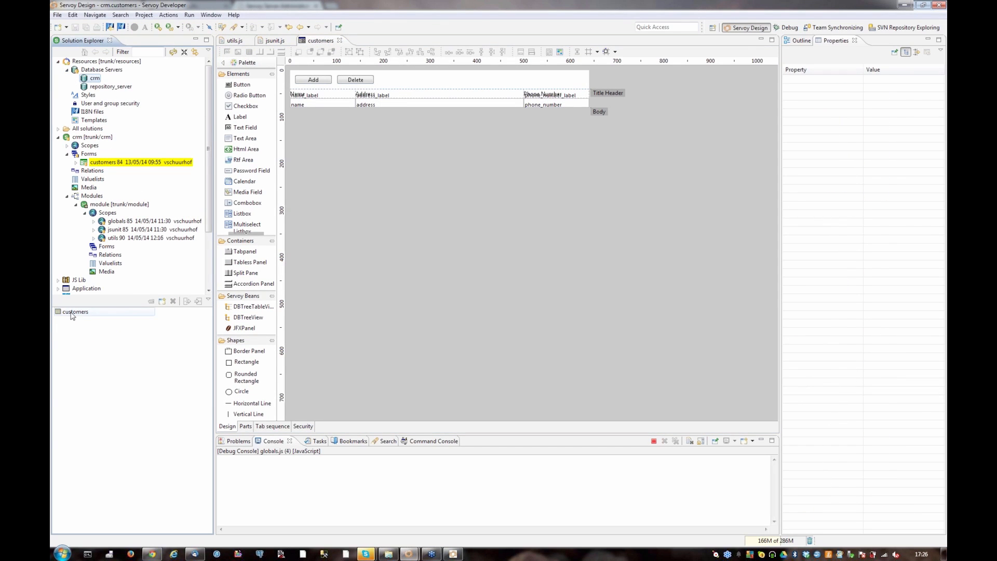
pyautogui.doubleClick(70, 312)
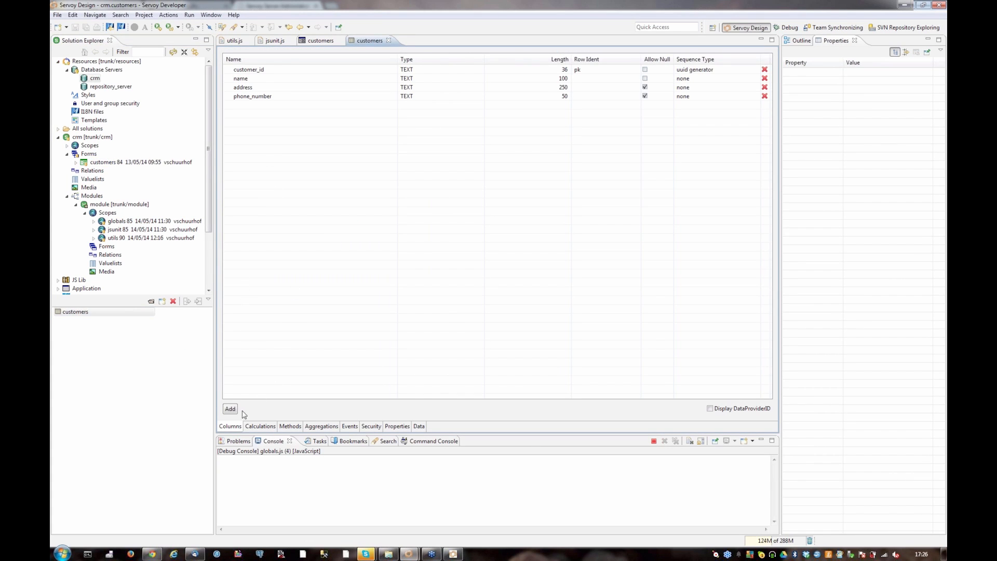
pyautogui.click(230, 409)
pyautogui.write('fa')
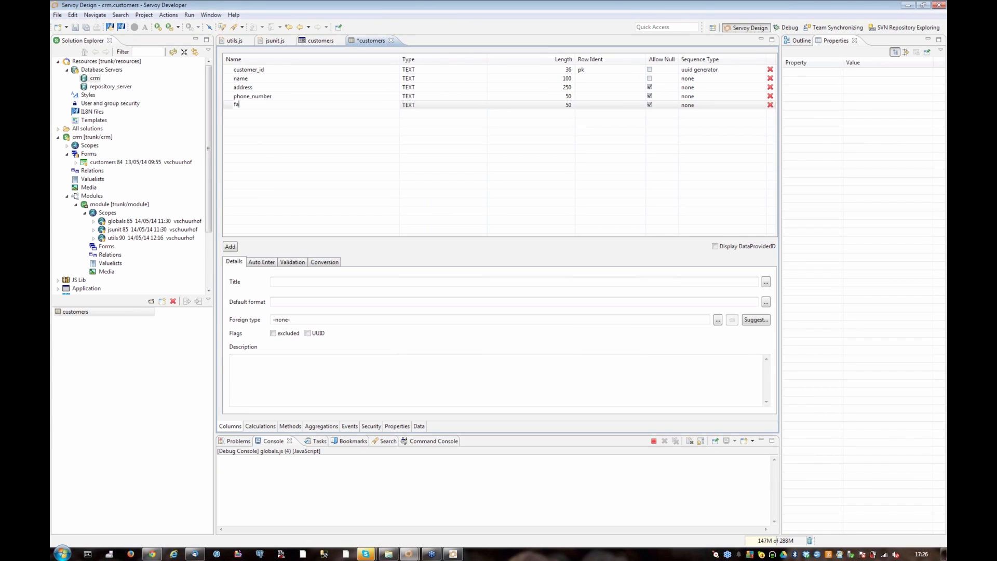
pyautogui.write('x_number')
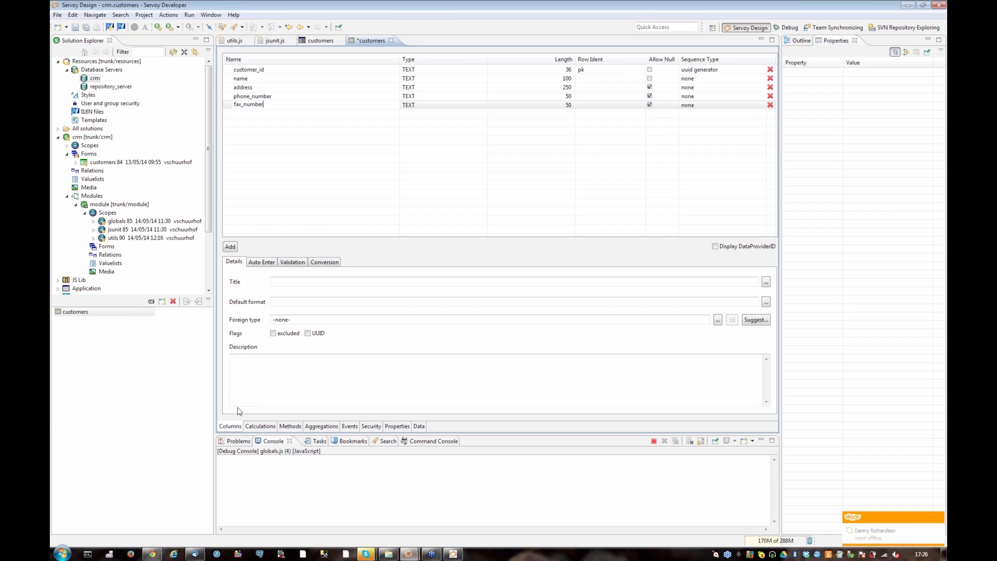
pyautogui.press('Return')
pyautogui.hotkey('ctrl', 's')
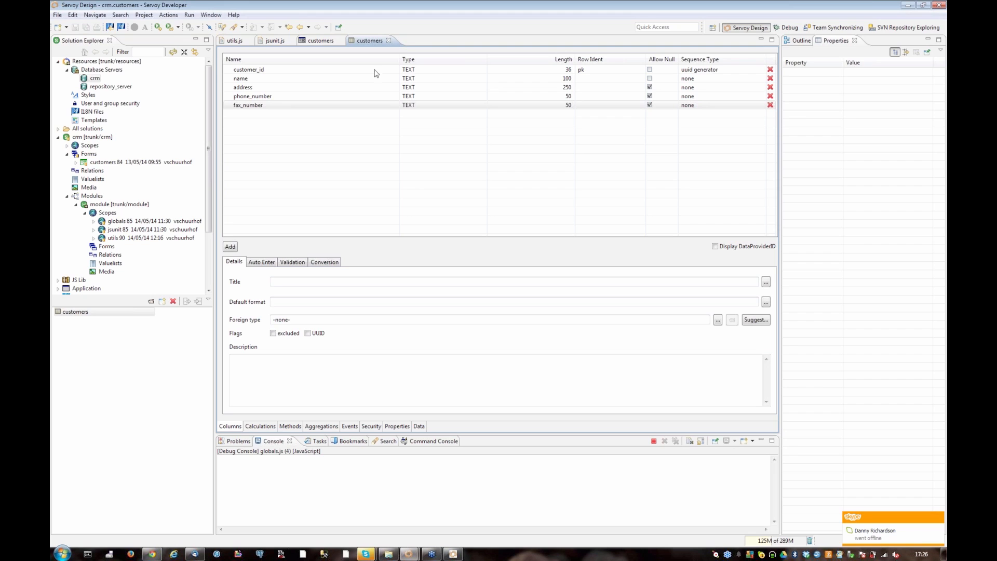
# Place a field for the fax_number data provider on the customers form, with its label and horizontal placement
pyautogui.click(322, 42)
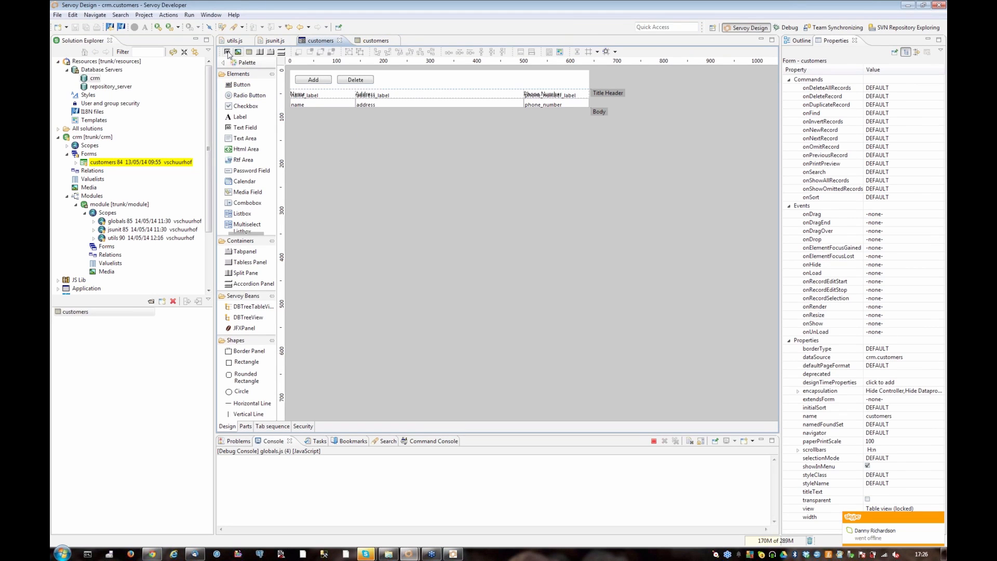
pyautogui.click(227, 52)
pyautogui.click(459, 208)
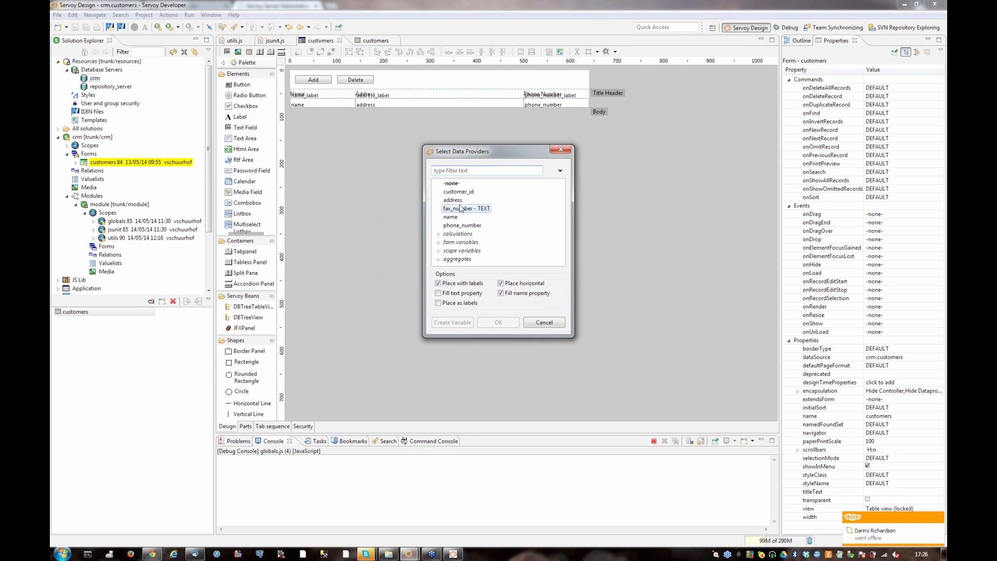
pyautogui.click(515, 322)
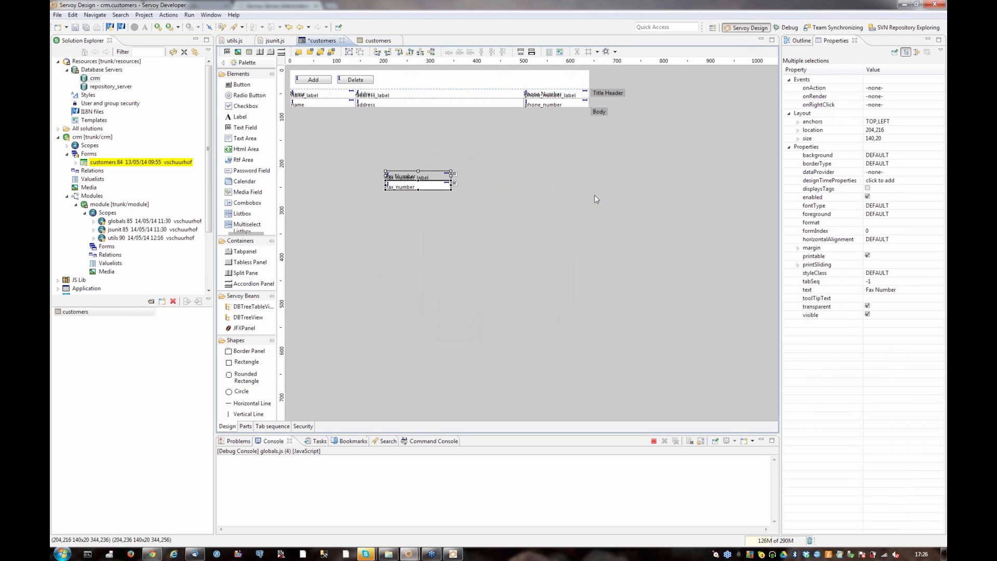
# Set the width of the customers form to 750
pyautogui.click(596, 200)
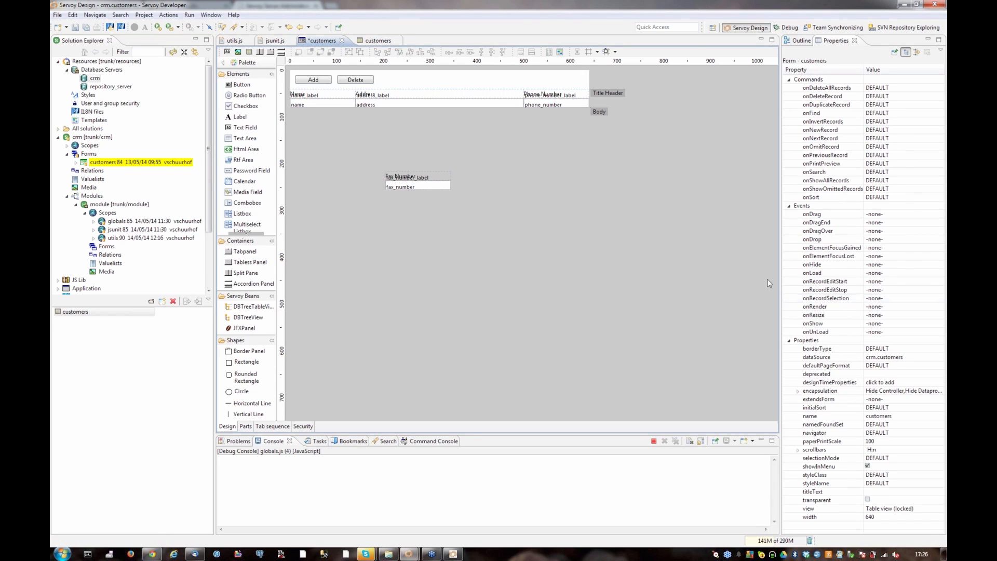
pyautogui.click(878, 517)
pyautogui.write('750')
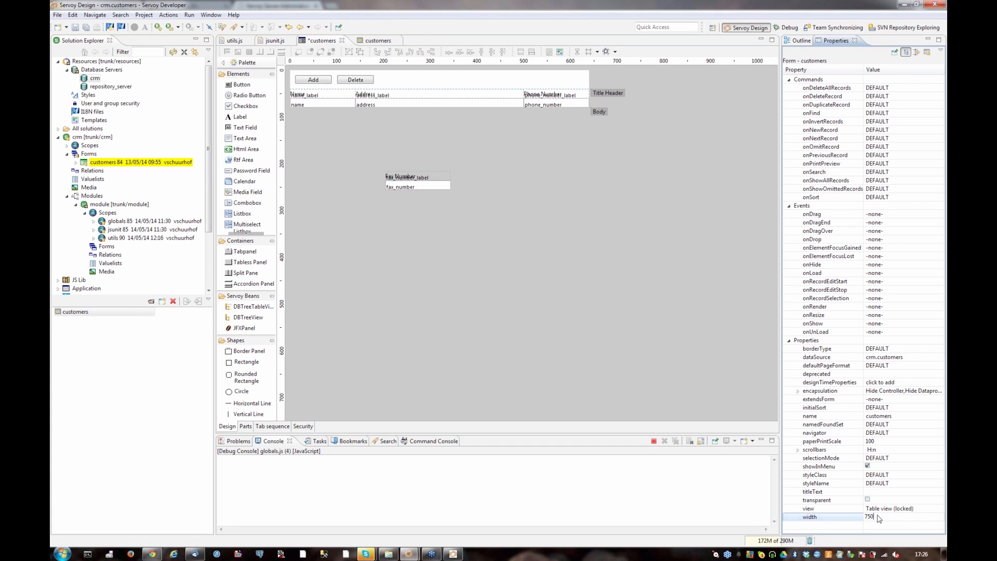
pyautogui.press('Return')
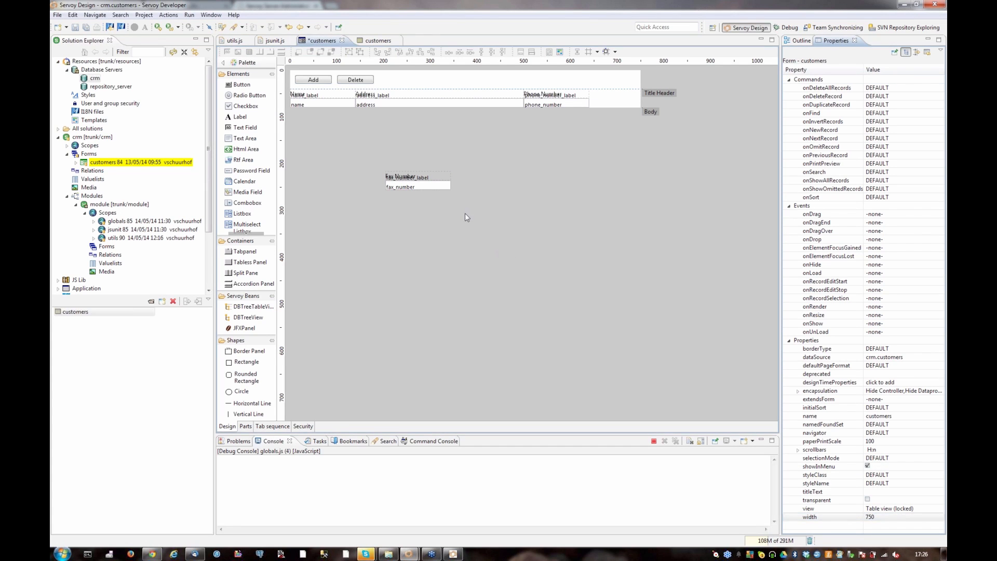
# Move the fax_number field and its label beside the phone number column, with the field at 640,60 and the label at 640,40
pyautogui.moveTo(468, 209); pyautogui.dragTo(378, 160)
pyautogui.moveTo(415, 189); pyautogui.dragTo(615, 104)
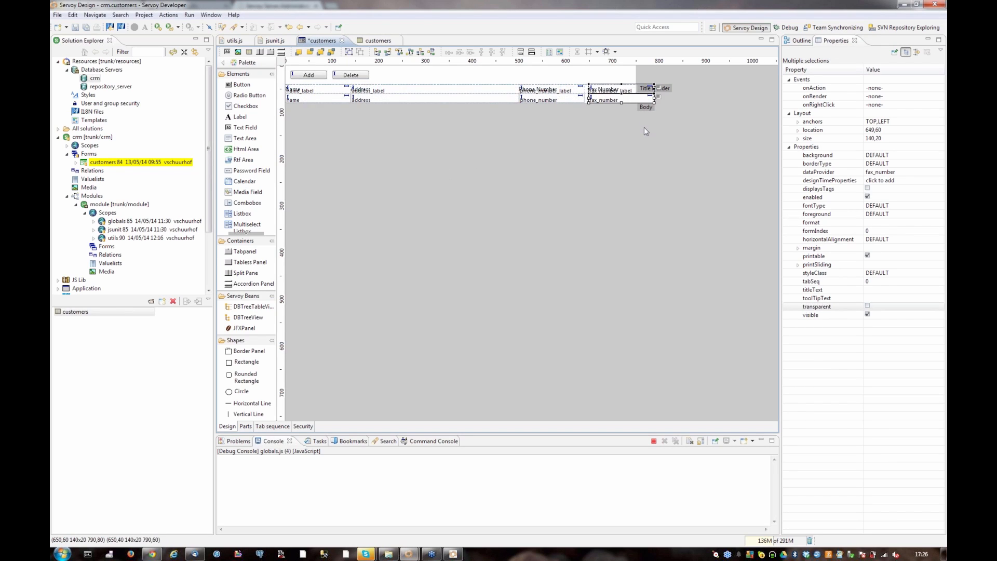
pyautogui.press('Left')
pyautogui.press('Left')
pyautogui.press('Left')
pyautogui.press('Left')
pyautogui.press('Left')
pyautogui.press('Left')
pyautogui.press('Left')
pyautogui.press('Left')
pyautogui.press('Left')
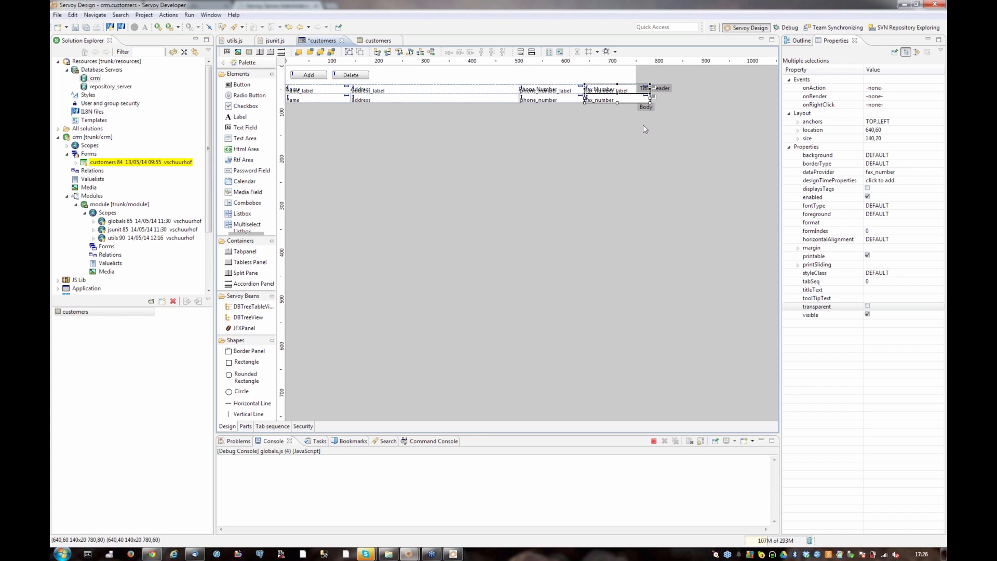
pyautogui.click(644, 128)
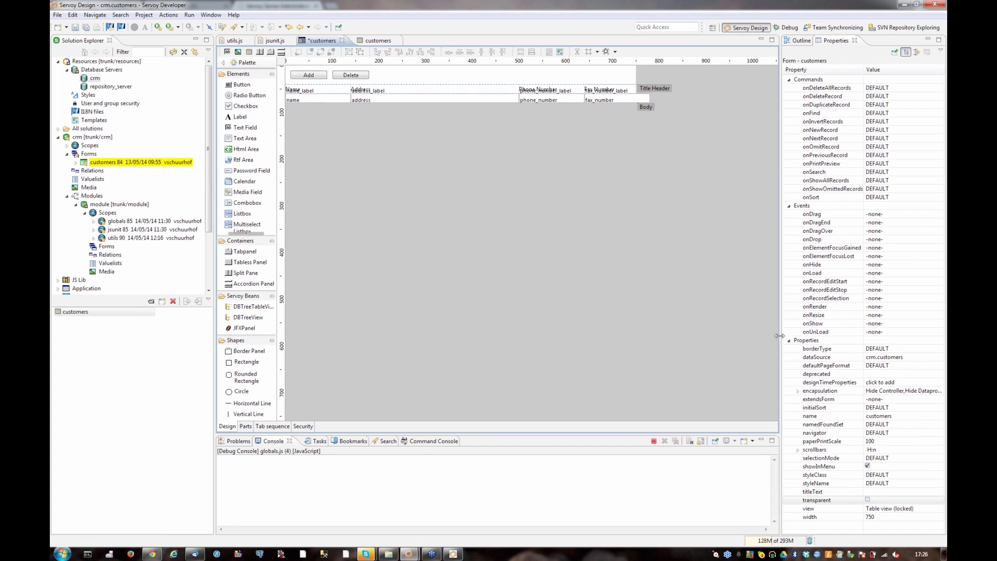
# Set the width of the customers form to 800 and save the form
pyautogui.click(878, 517)
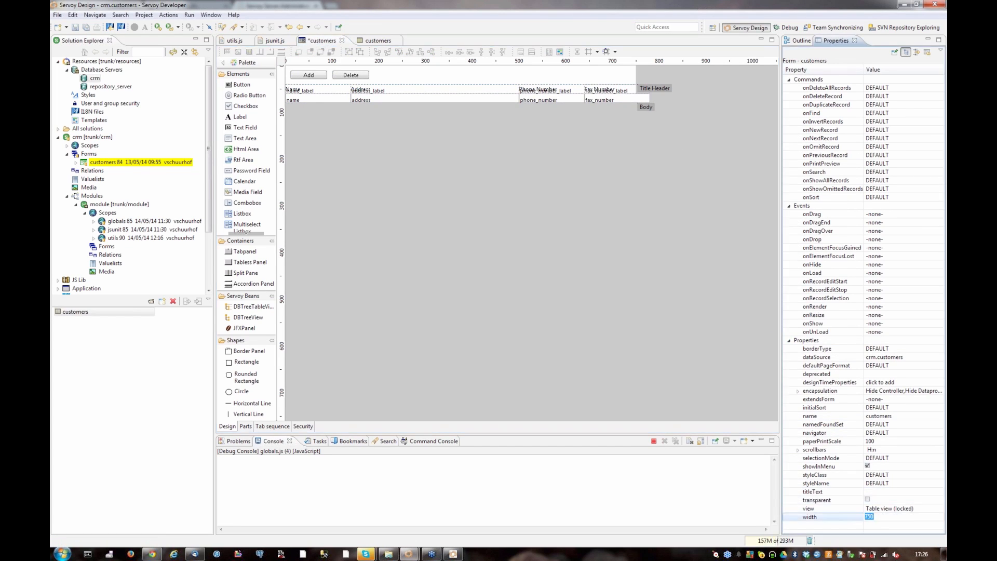
pyautogui.write('800')
pyautogui.press('Return')
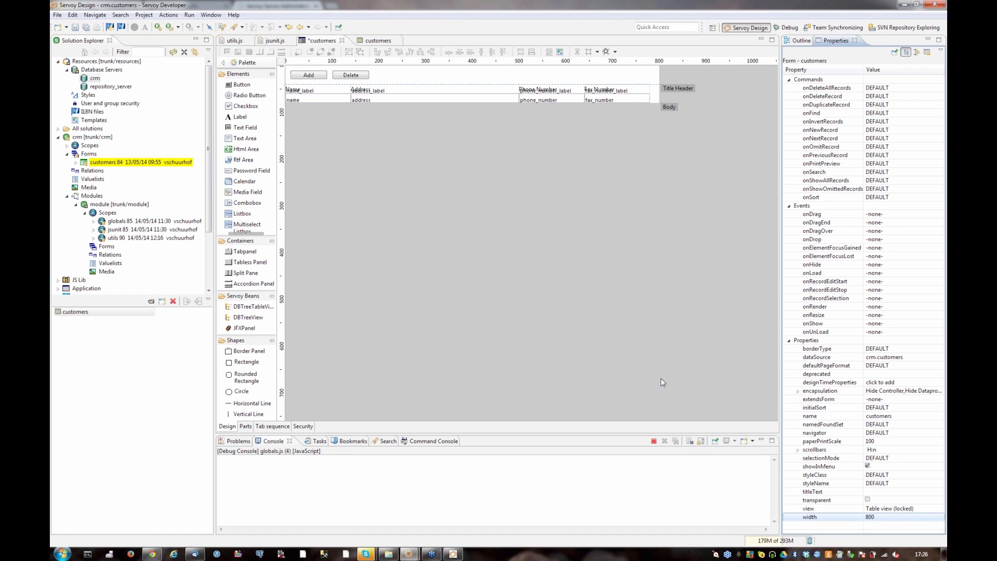
pyautogui.click(634, 364)
pyautogui.hotkey('ctrl', 's')
# Check the fax number column in the Servoy Client, close the client and return to Servoy Developer
pyautogui.hotkey('alt', 'Tab')
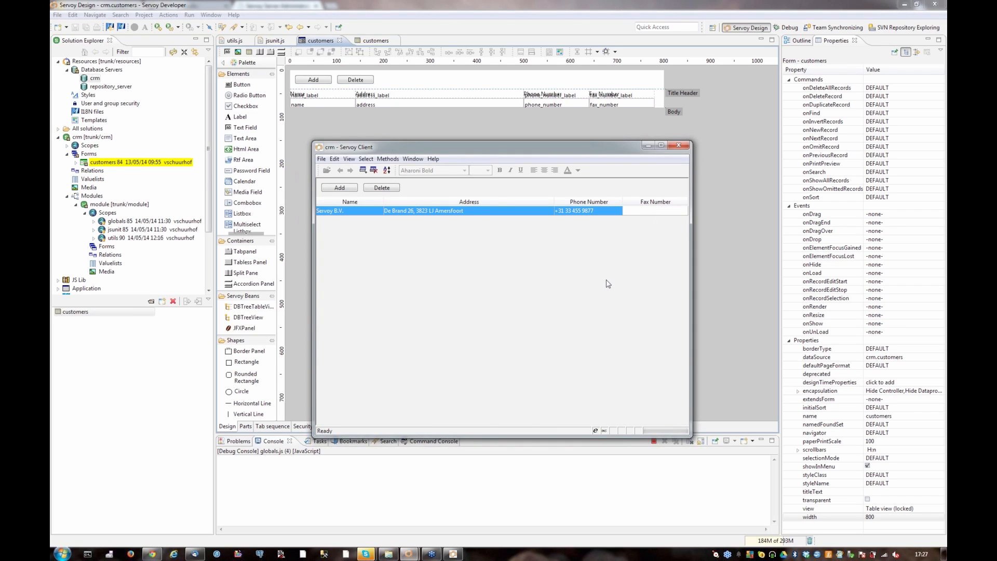
pyautogui.click(679, 145)
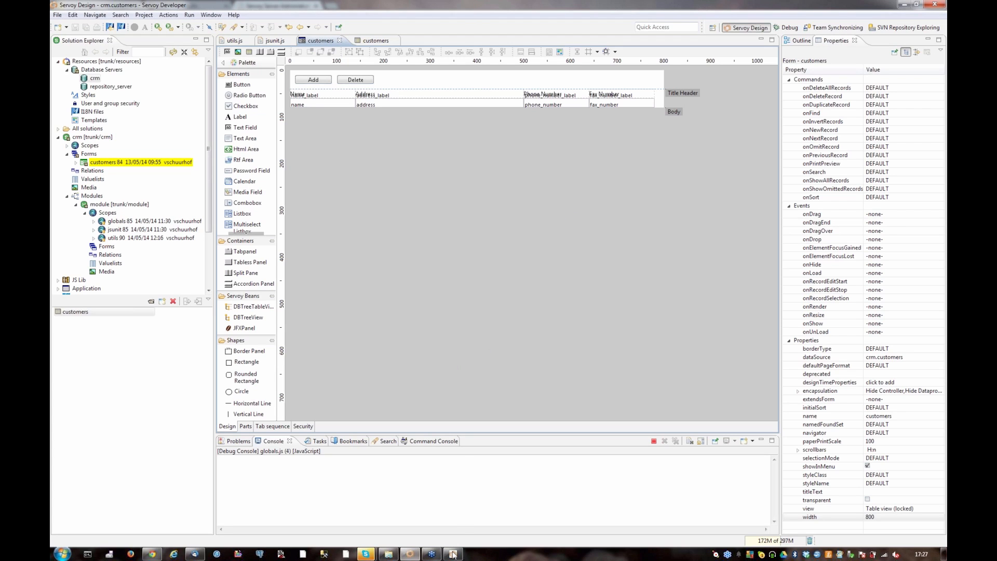
pyautogui.click(453, 555)
pyautogui.click(432, 5)
# Synchronize the crm solution with the SVN repository
pyautogui.click(100, 137)
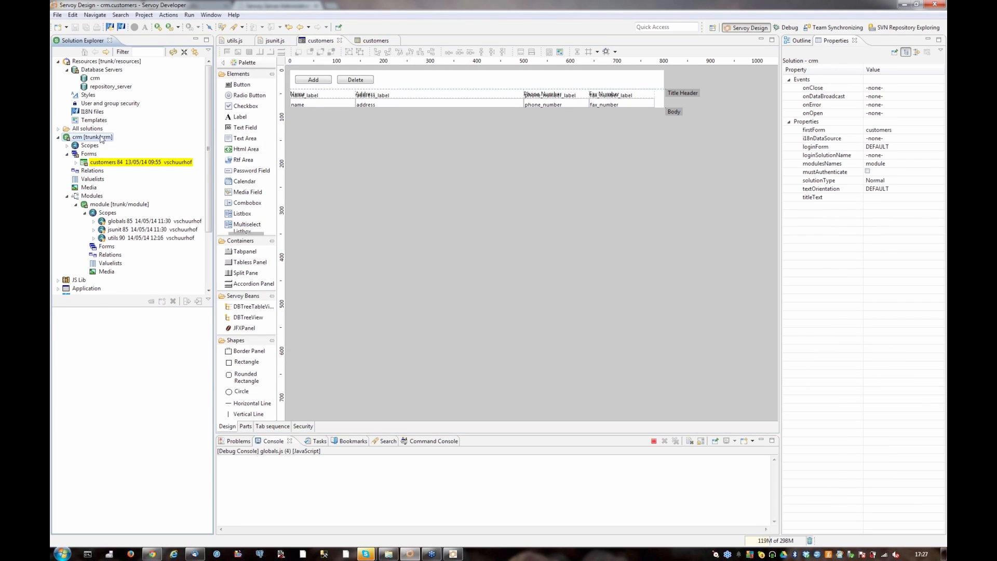
pyautogui.rightClick(102, 139)
pyautogui.moveTo(255, 250)
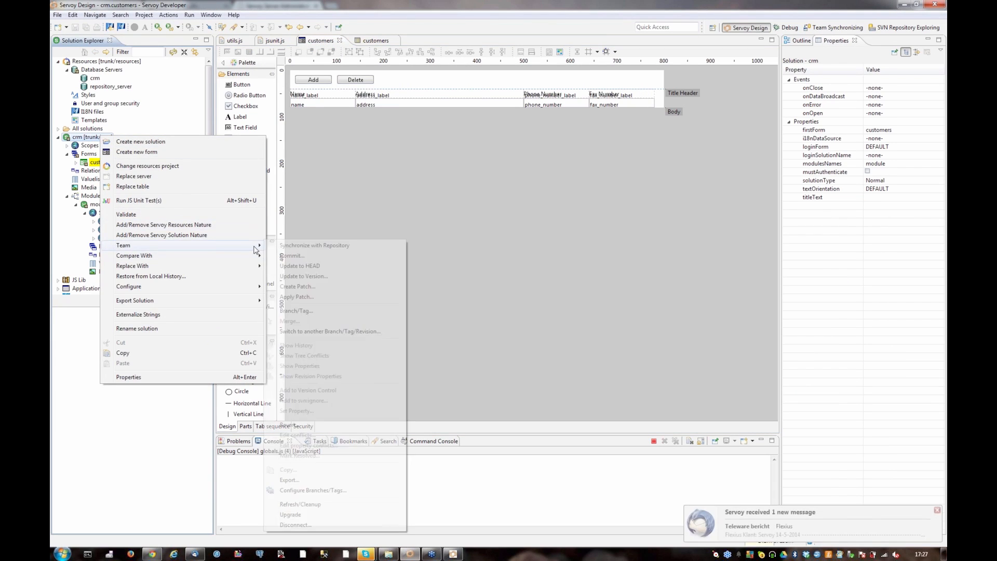
pyautogui.click(315, 246)
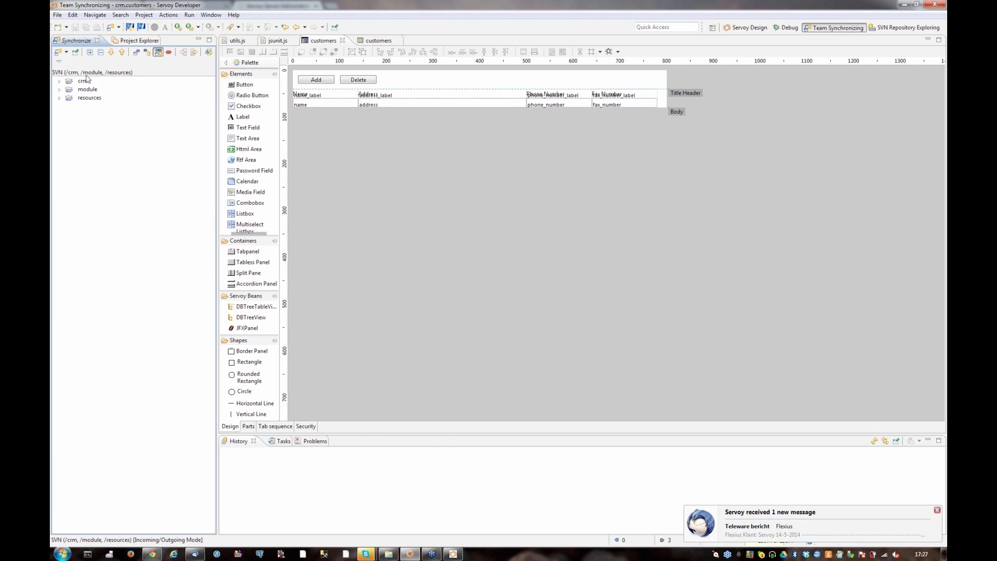
# Expand the crm, module and resources projects in the synchronization tree to review their changed files
pyautogui.click(60, 81)
pyautogui.click(71, 90)
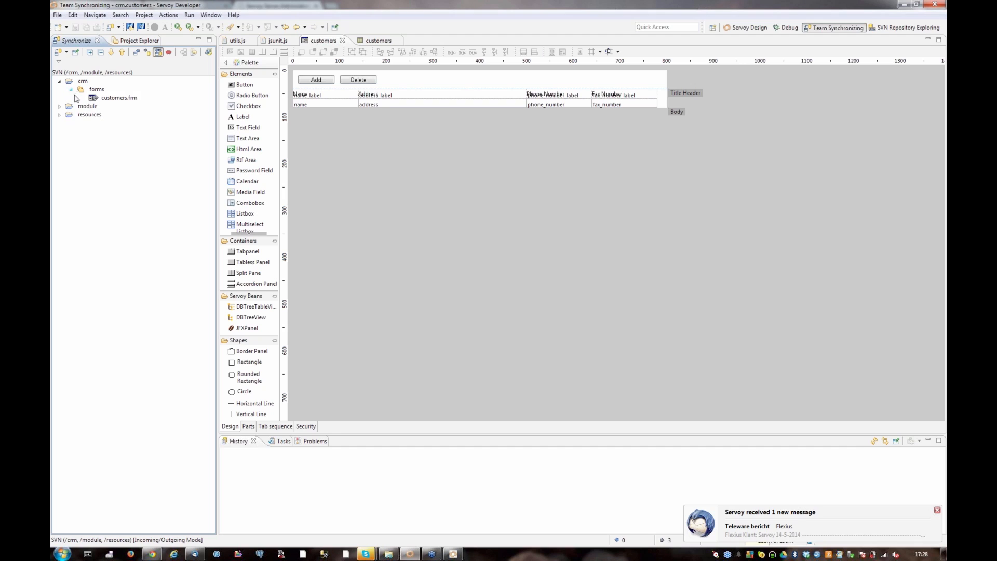
pyautogui.click(59, 106)
pyautogui.click(97, 114)
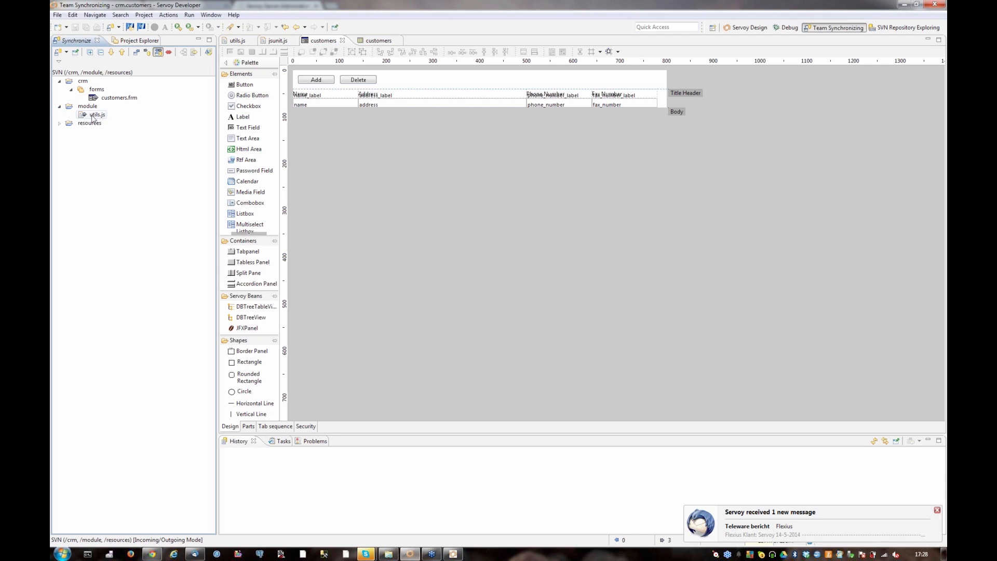
pyautogui.click(59, 123)
pyautogui.click(71, 131)
pyautogui.click(119, 139)
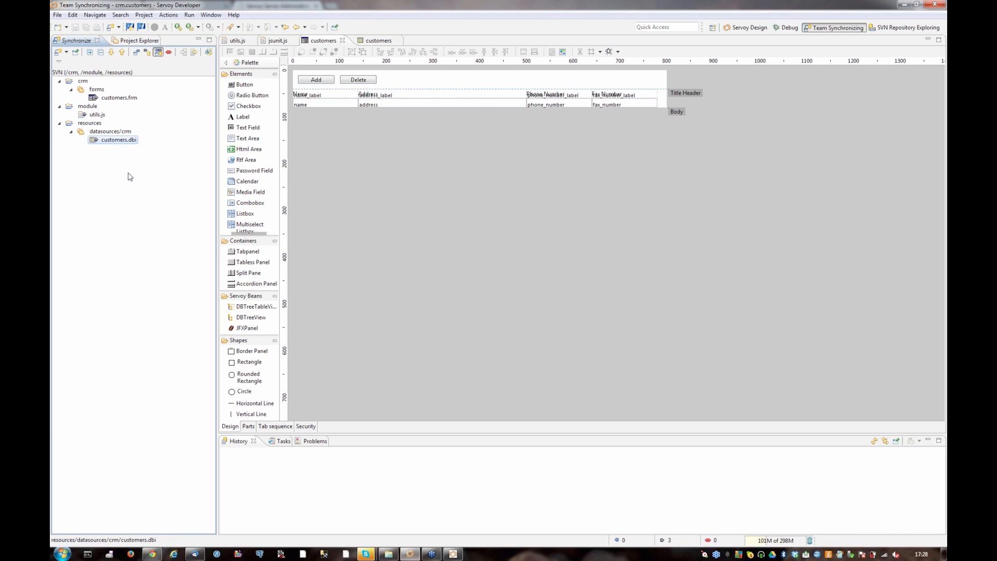
# Commit the changes of the crm, module and resources projects together without a comment
pyautogui.click(80, 81)
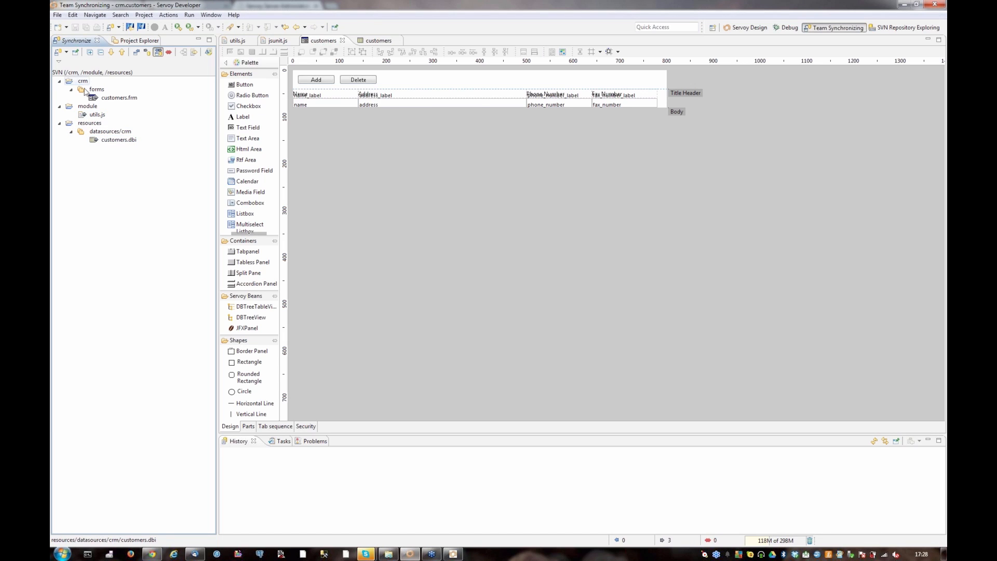
pyautogui.keyDown('ctrl'); pyautogui.click(87, 106); pyautogui.keyUp('ctrl')
pyautogui.keyDown('ctrl'); pyautogui.click(90, 124); pyautogui.keyUp('ctrl')
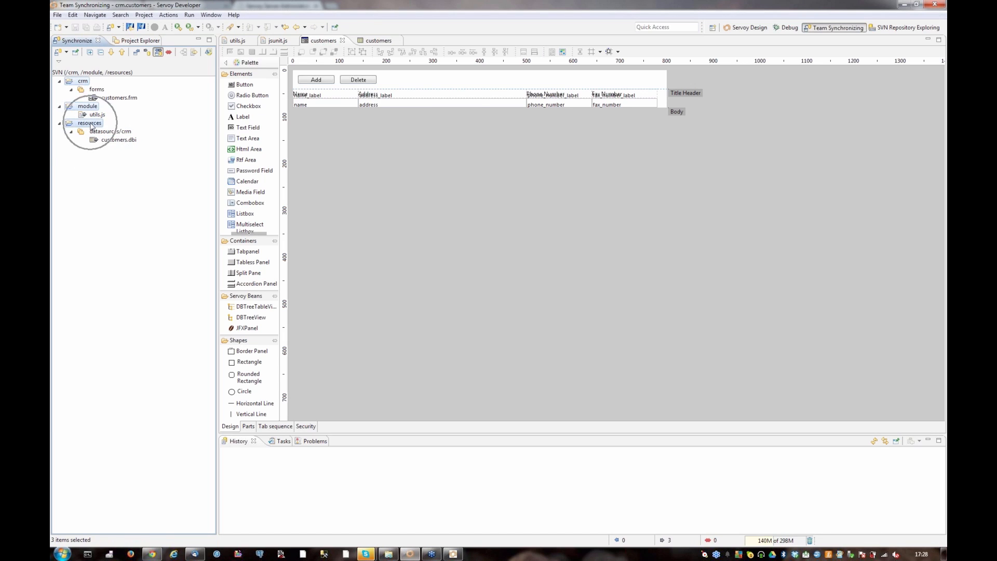
pyautogui.rightClick(90, 123)
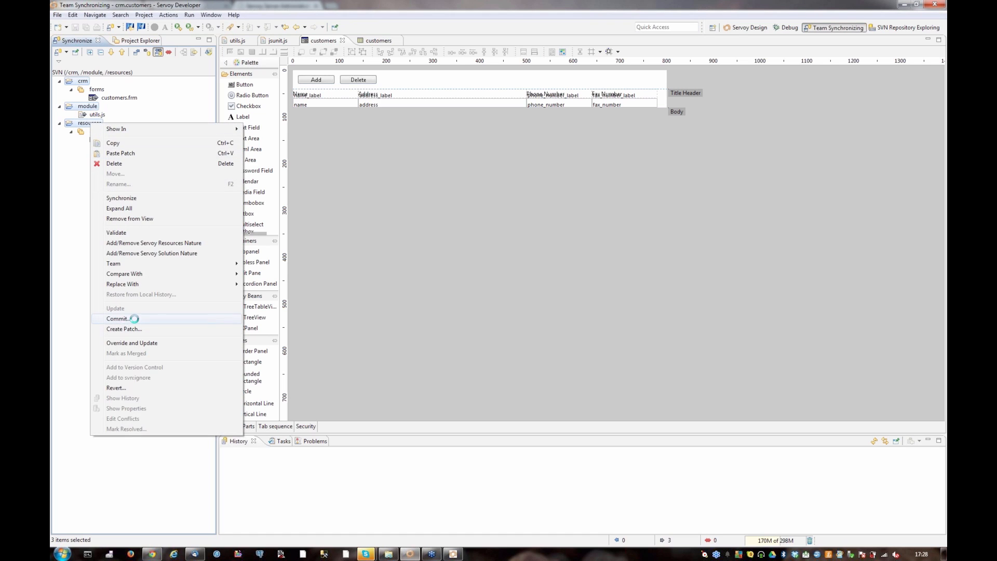
pyautogui.click(119, 319)
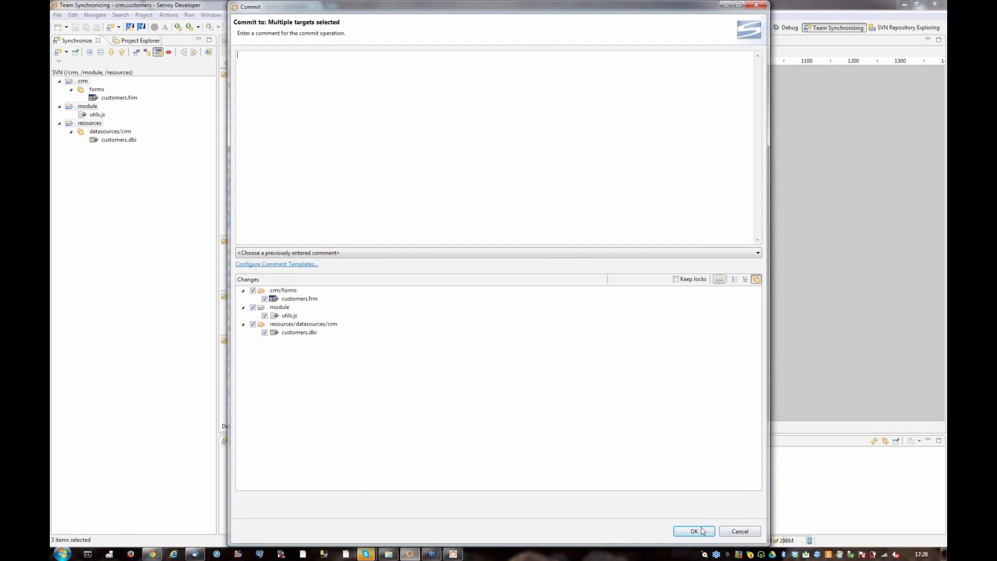
pyautogui.click(695, 532)
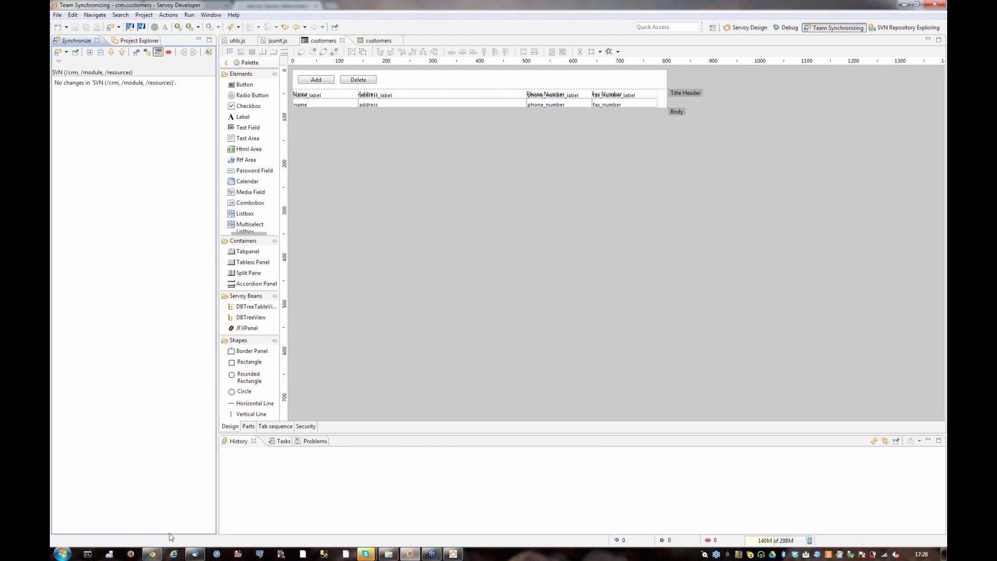
# Switch to Jenkins in the browser and return from the unit test results to the CRM project page
pyautogui.click(152, 553)
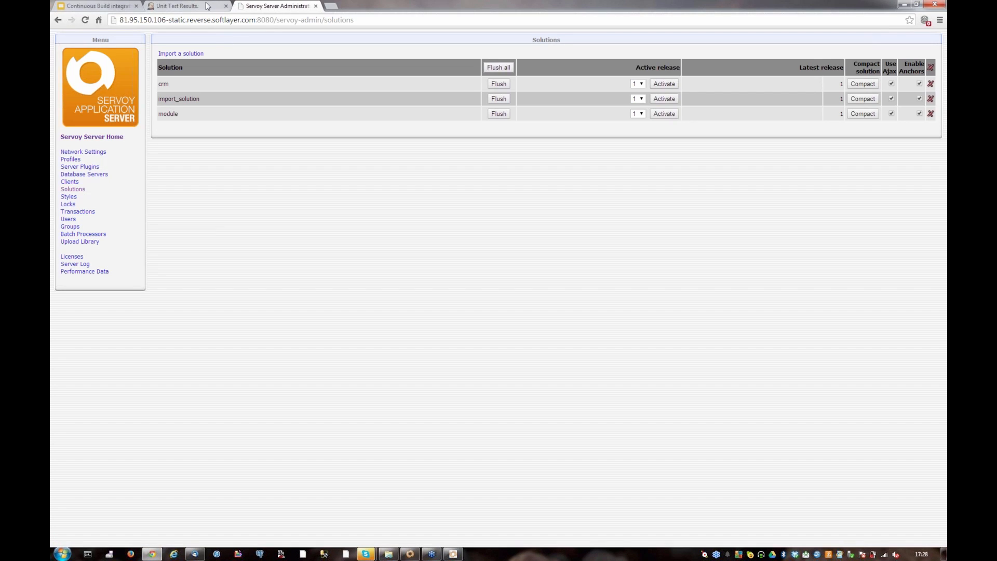
pyautogui.click(206, 6)
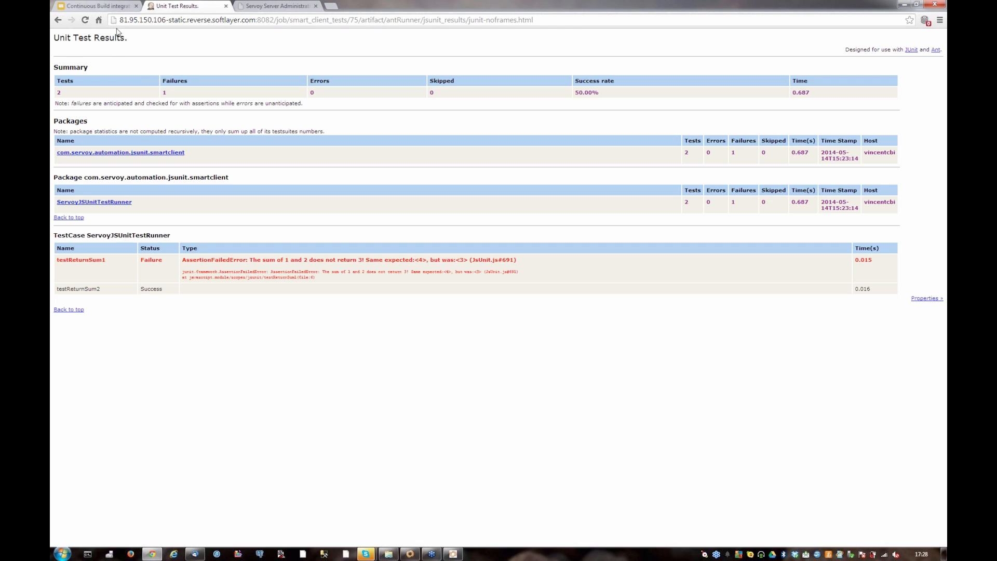
pyautogui.click(58, 19)
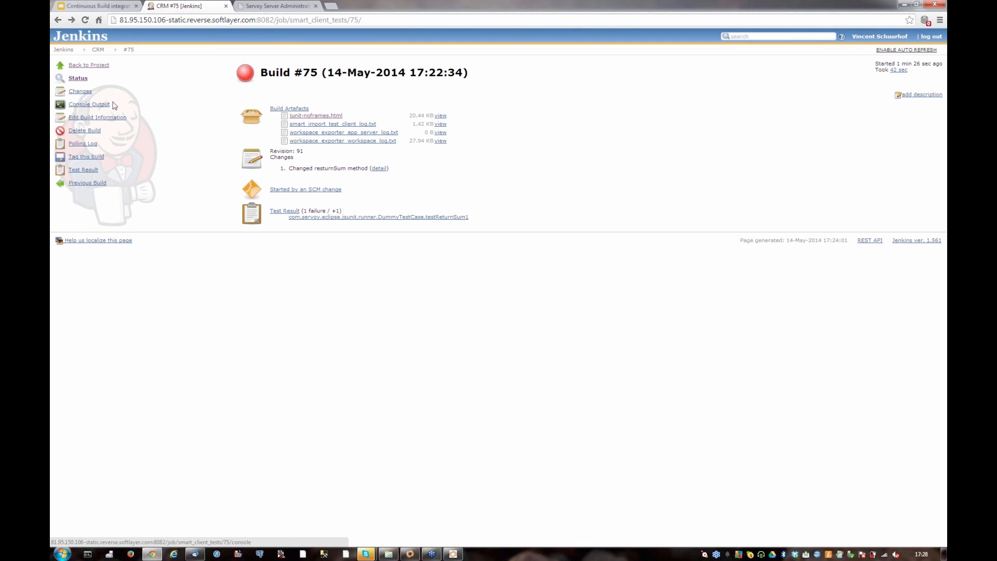
pyautogui.click(83, 66)
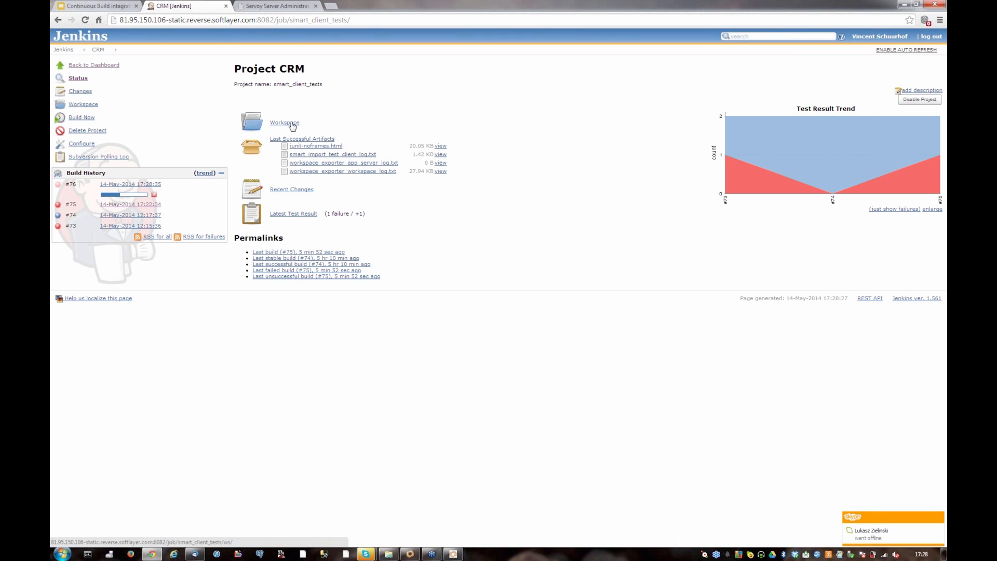
# Browse the .metadata and crm folders of the CRM project's workspace, then return to the project page
pyautogui.click(292, 124)
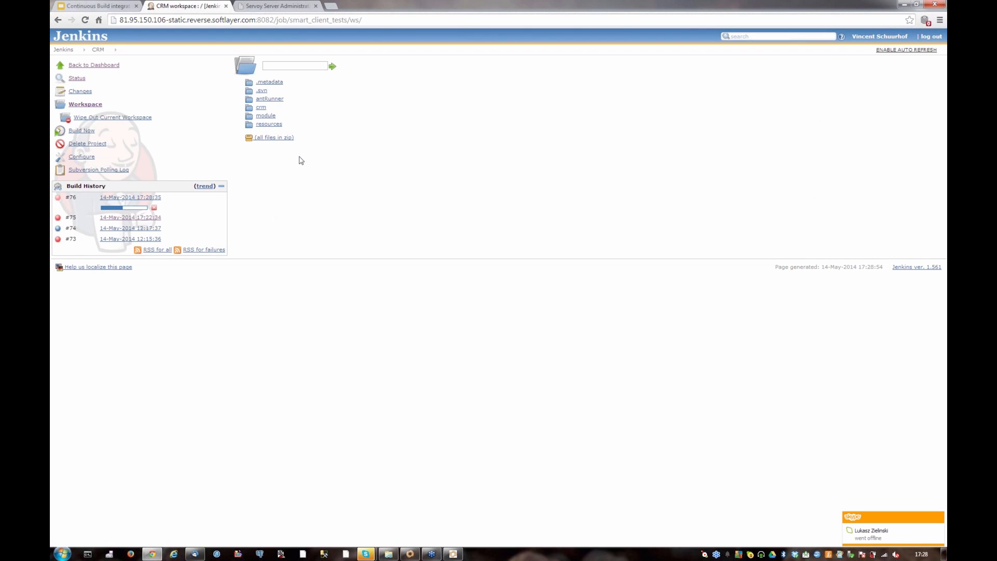
pyautogui.click(280, 83)
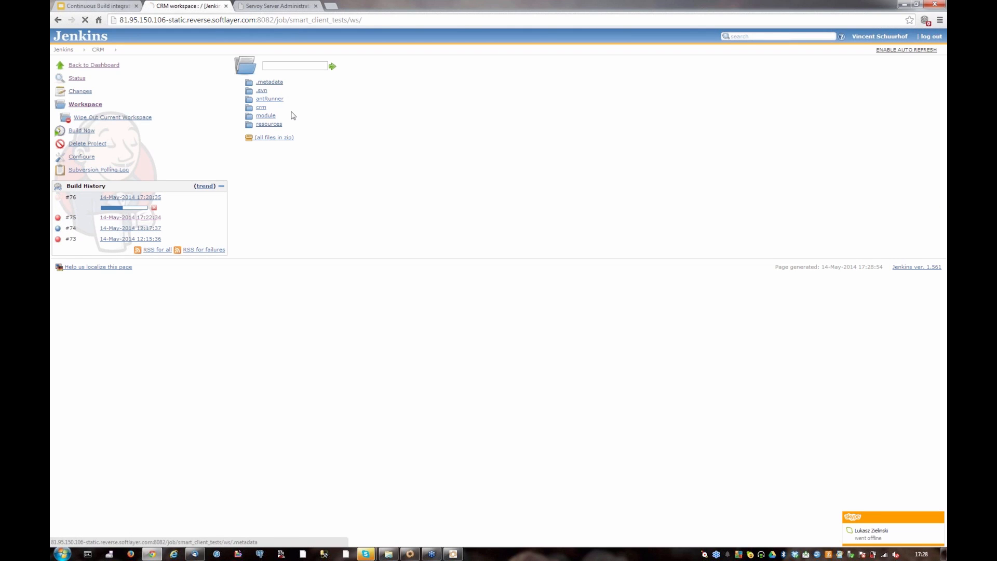
pyautogui.click(58, 20)
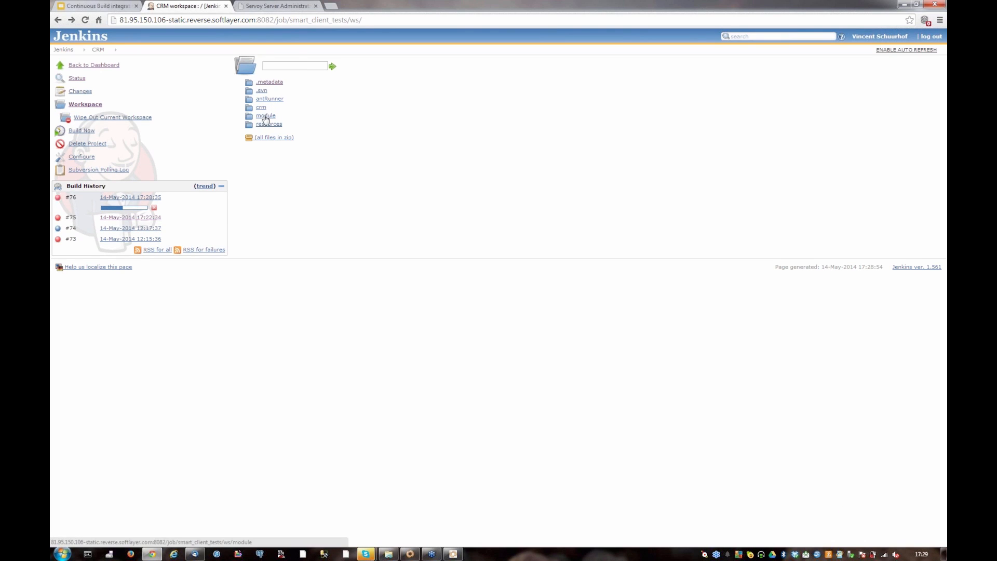
pyautogui.click(261, 108)
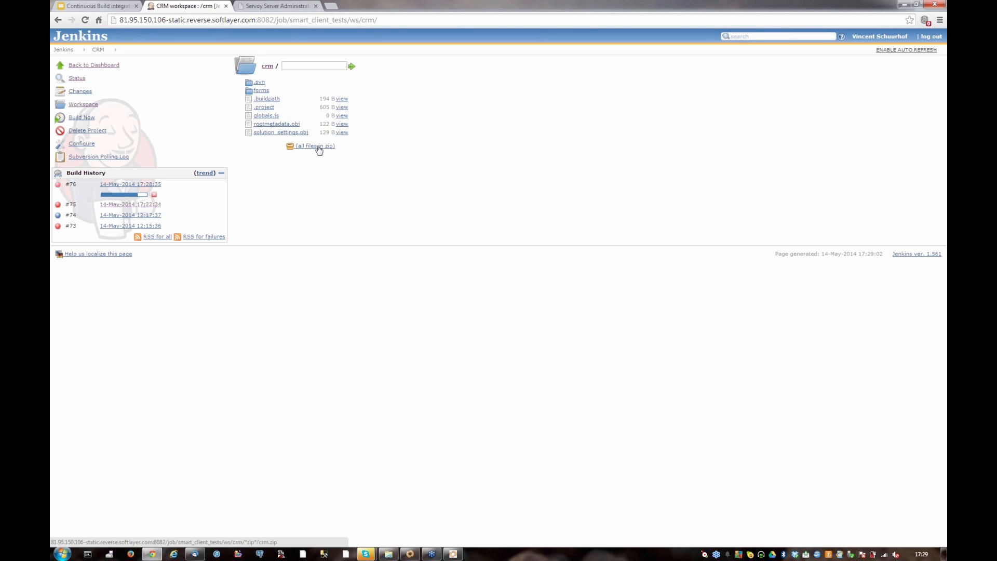
pyautogui.click(60, 22)
pyautogui.click(61, 21)
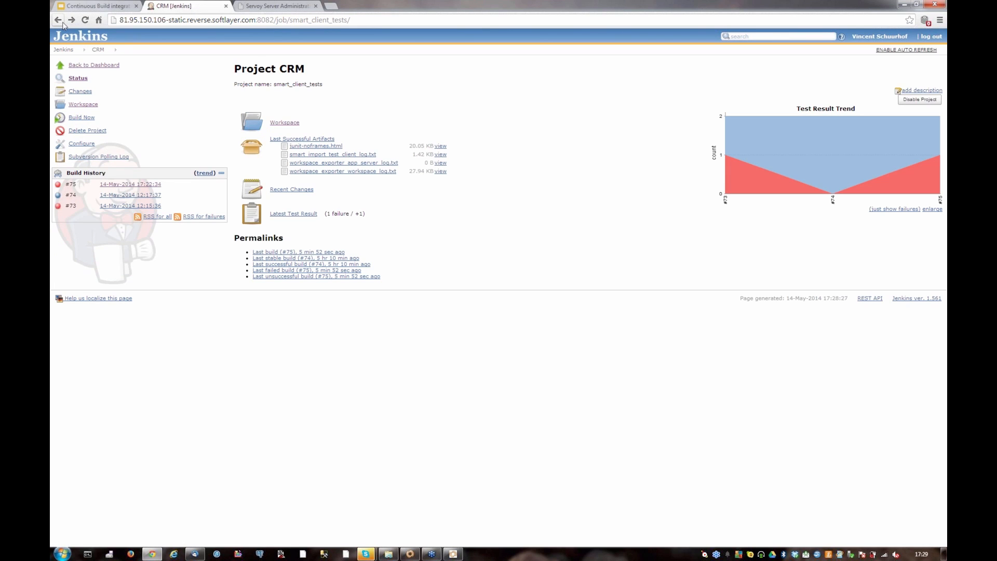
# Review the CRM project's recent changes, including the comment of build #75, and refresh the project page
pyautogui.click(286, 188)
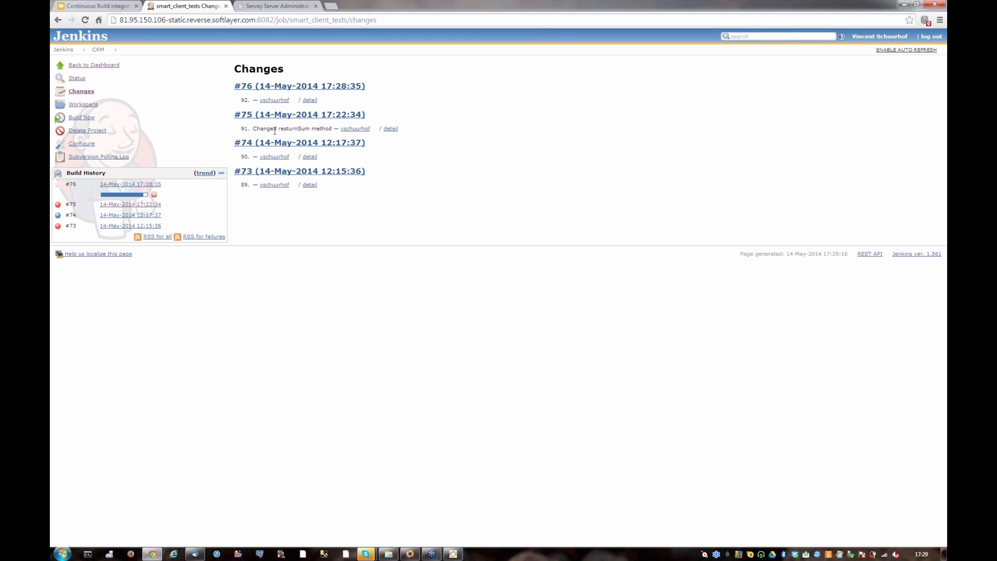
pyautogui.moveTo(253, 129); pyautogui.dragTo(332, 129)
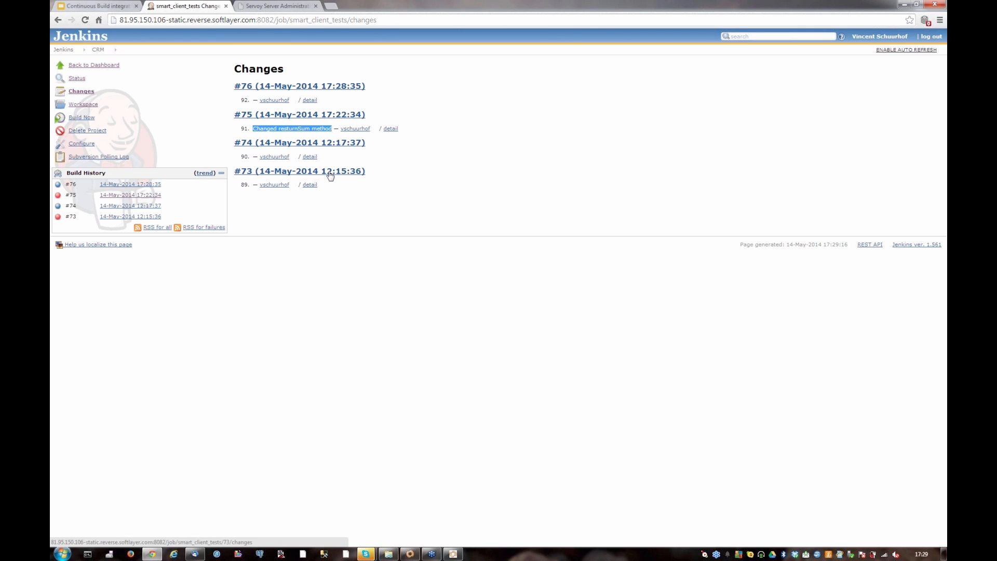
pyautogui.click(58, 21)
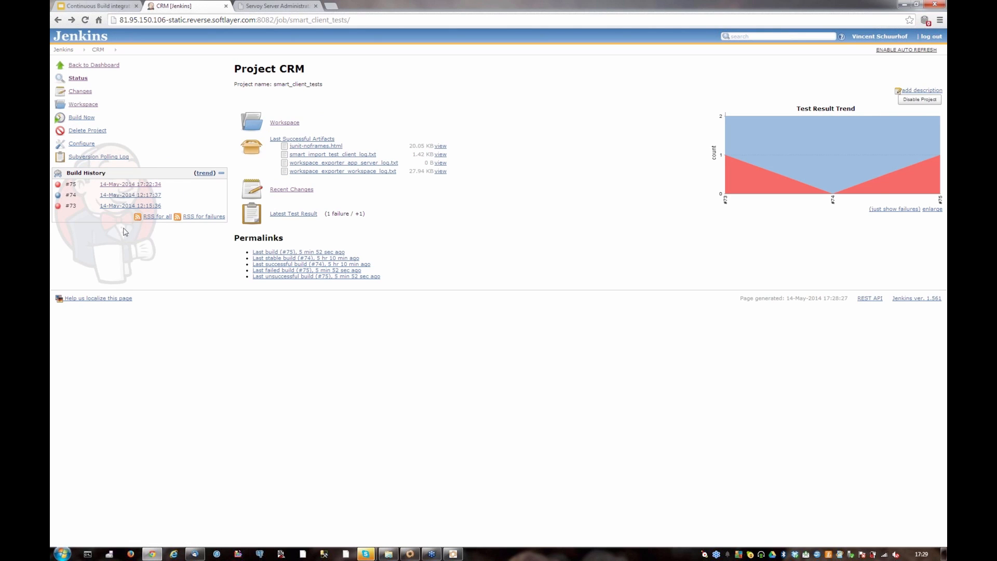
pyautogui.press('F5')
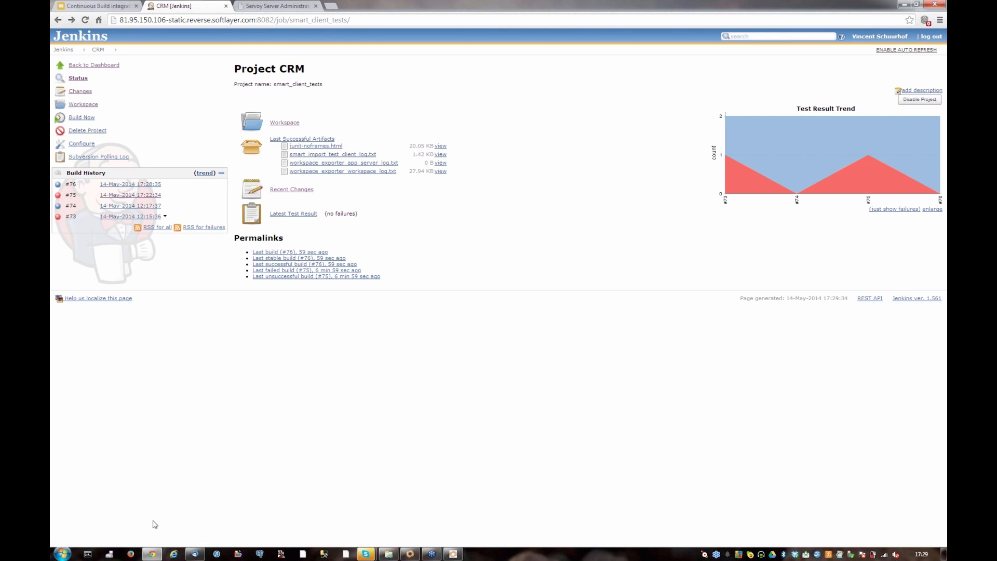
# Switch to the mail client and read the "Jenkins build is back to normal : CRM #76" and "Solution import successful!" messages
pyautogui.click(198, 555)
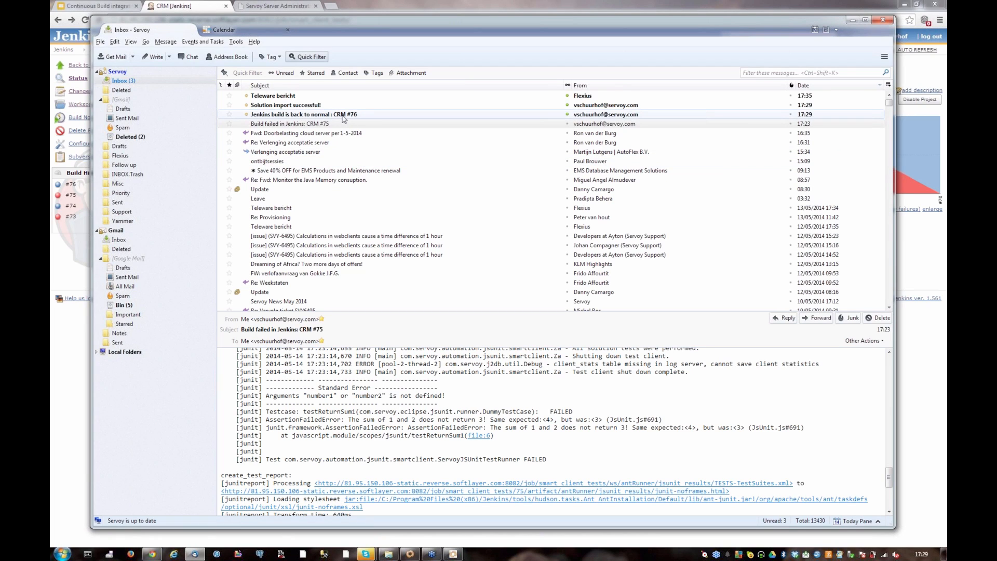
pyautogui.click(343, 117)
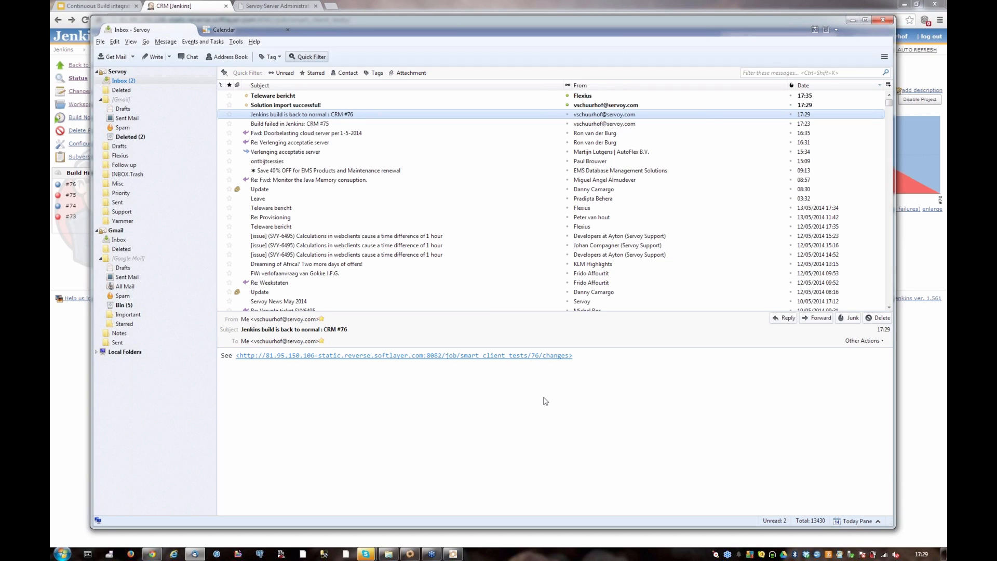
pyautogui.click(299, 105)
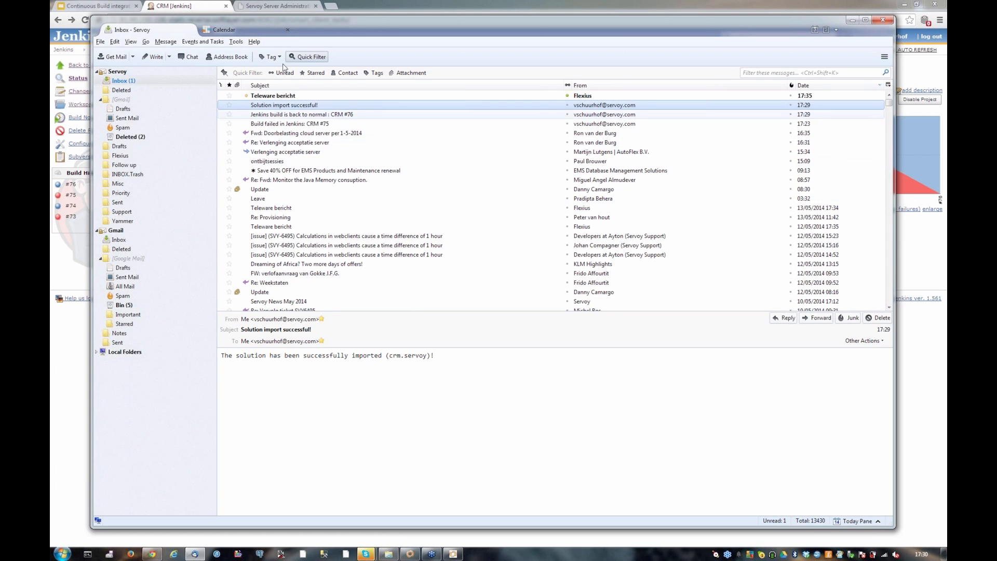
# Refresh the solutions list in Servoy Server Administration and check the available releases of the crm solution
pyautogui.click(284, 4)
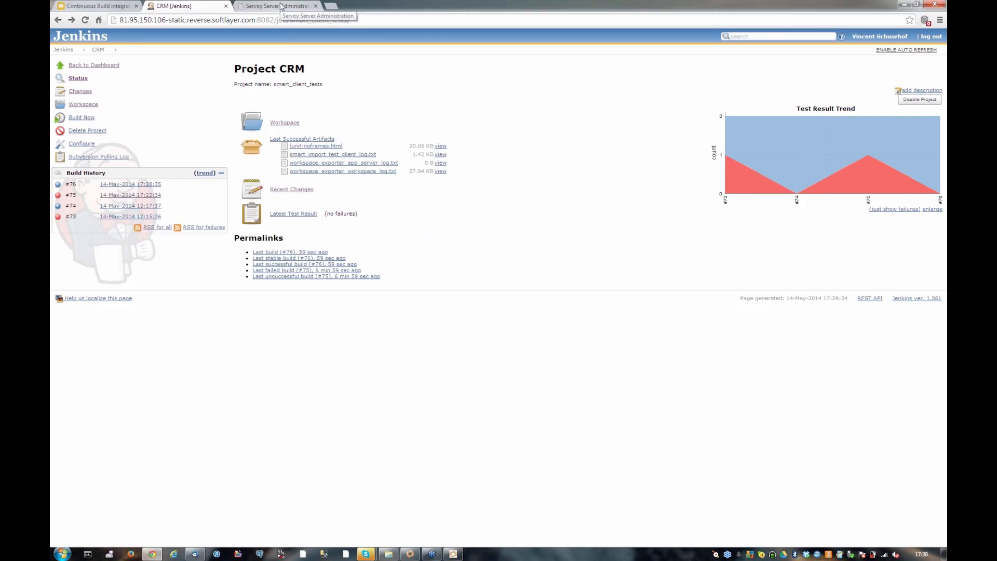
pyautogui.press('F5')
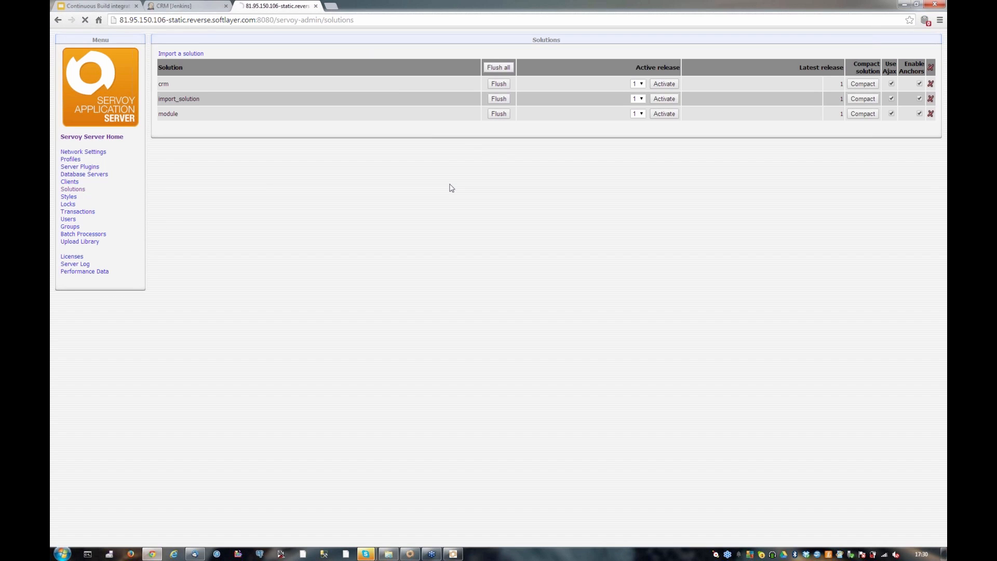
pyautogui.click(643, 84)
pyautogui.click(643, 85)
# Switch to the Servoy Client and reopen the crm solution to load its newly imported release
pyautogui.click(460, 551)
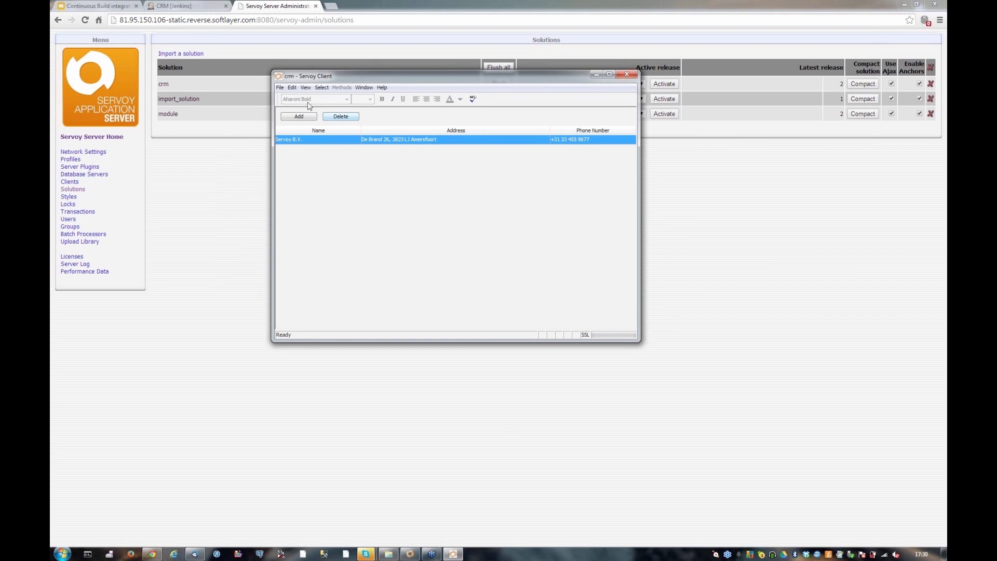
pyautogui.click(282, 88)
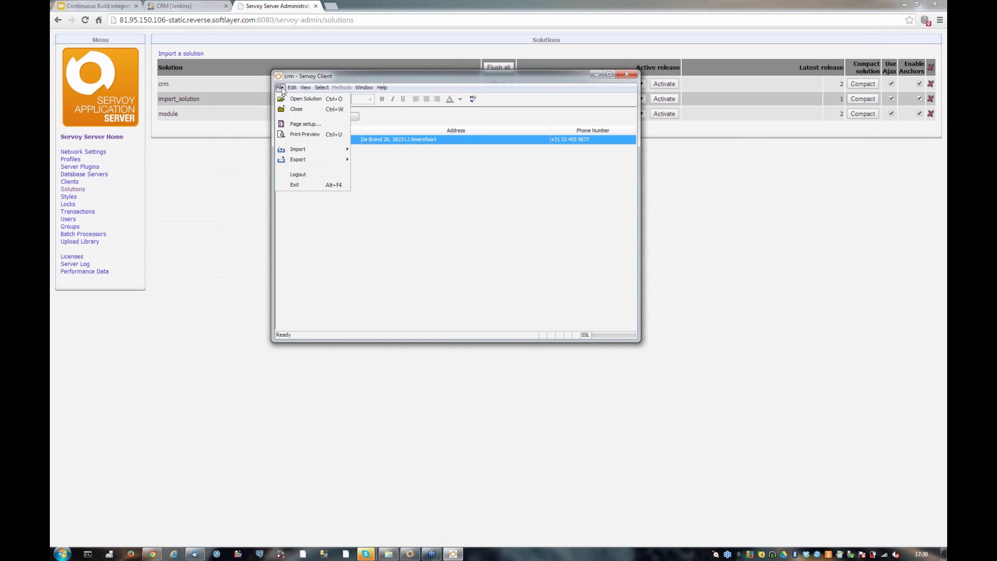
pyautogui.click(292, 100)
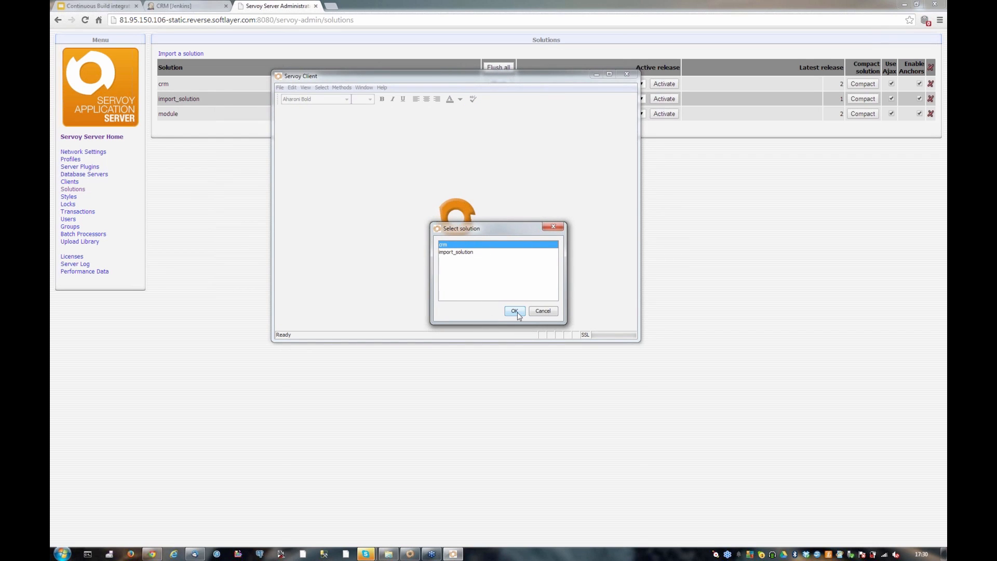
pyautogui.click(516, 312)
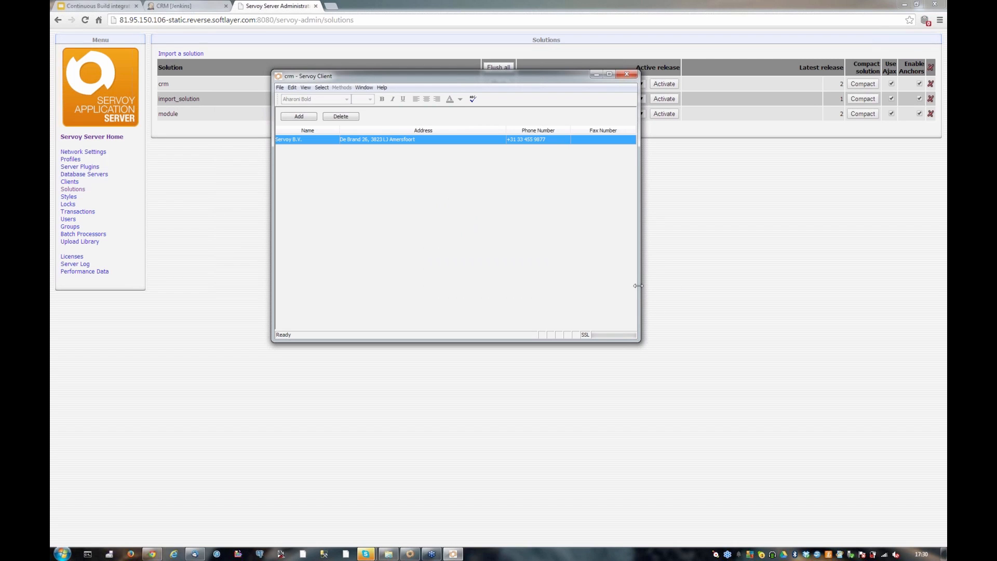
# Widen the client window and fill in the fax number of the Servoy B.V. record
pyautogui.moveTo(659, 286); pyautogui.dragTo(709, 286)
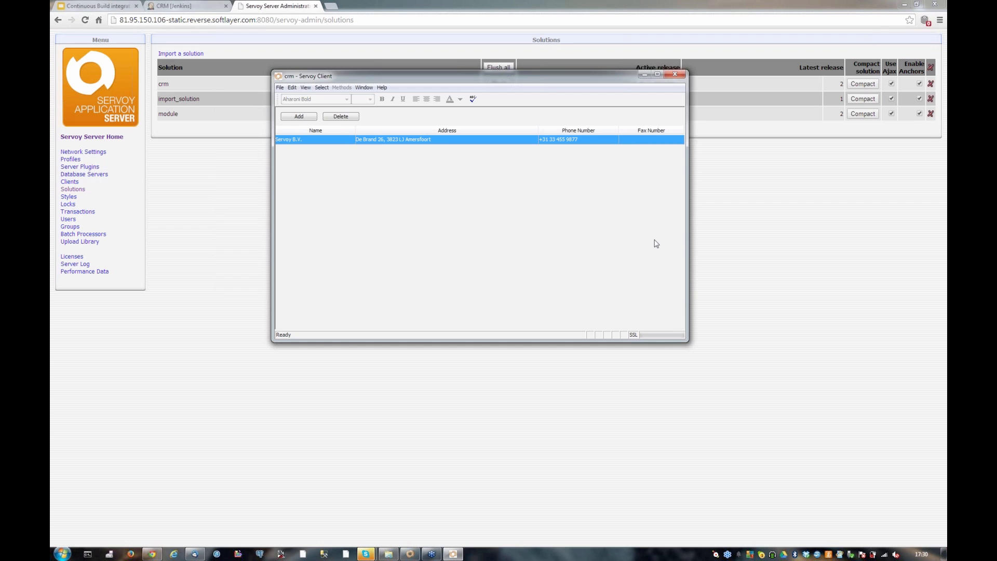
pyautogui.click(643, 139)
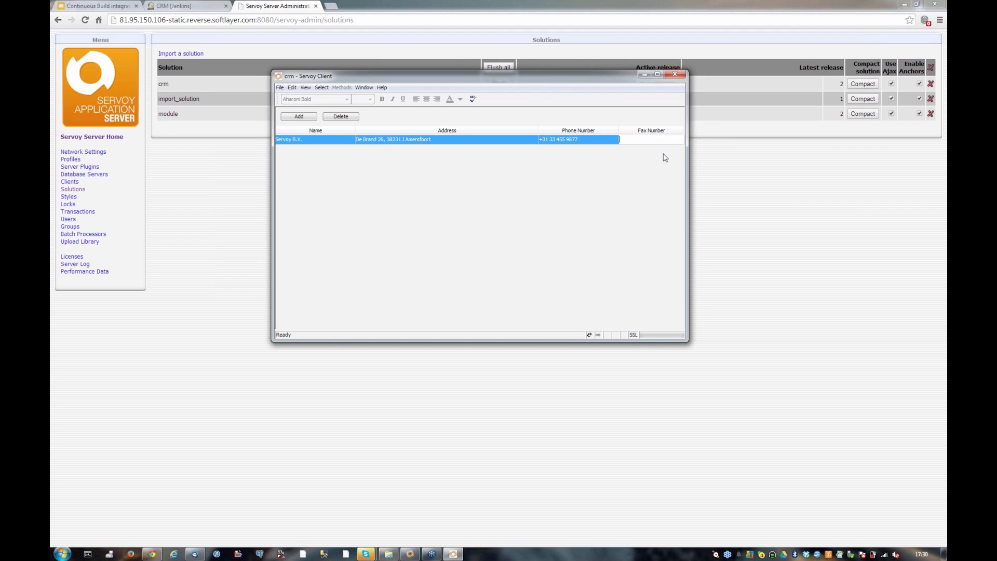
pyautogui.write('456789789')
pyautogui.click(666, 157)
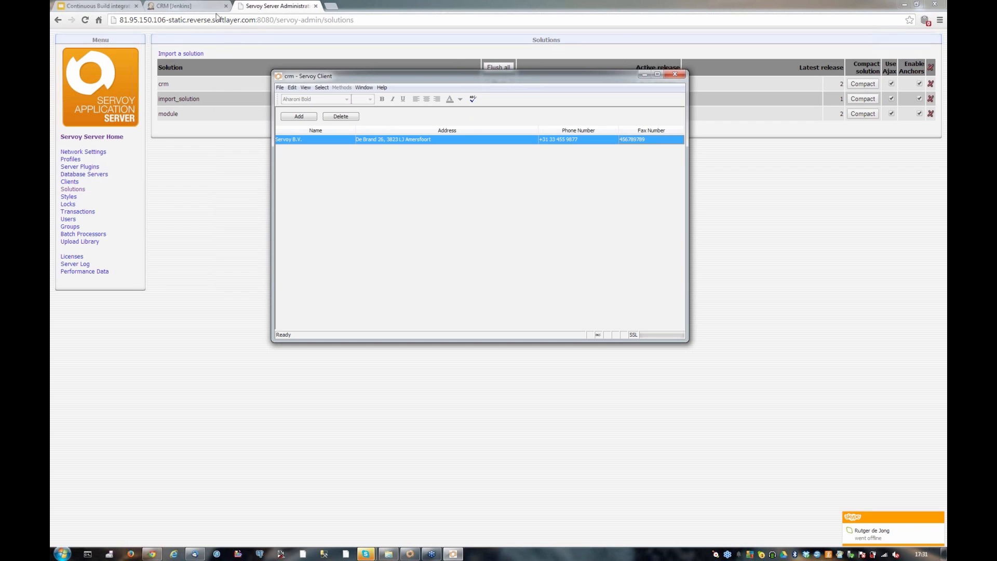
# Switch back to Jenkins in the browser and open the global system configuration from its management page
pyautogui.click(189, 5)
pyautogui.click(190, 5)
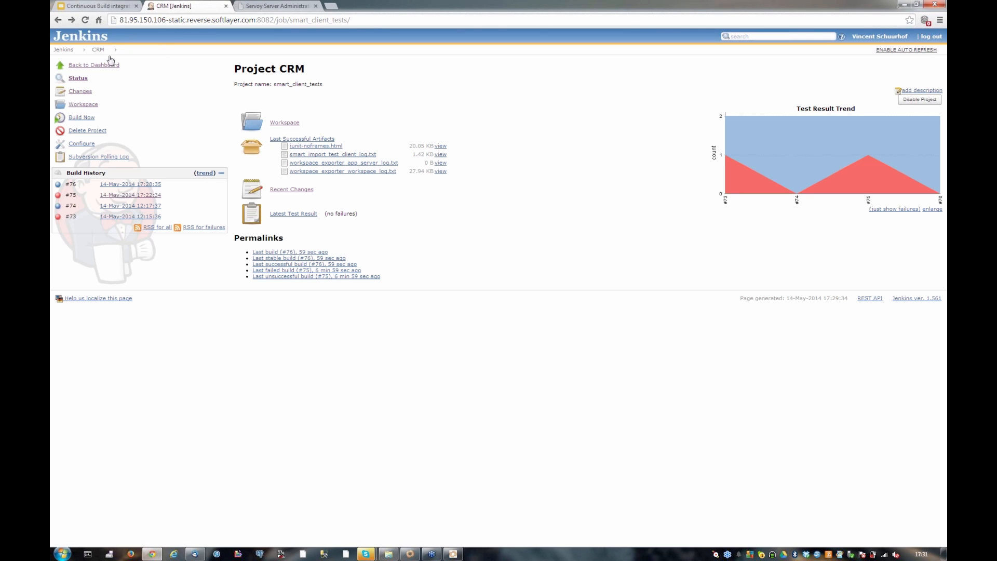
pyautogui.click(94, 65)
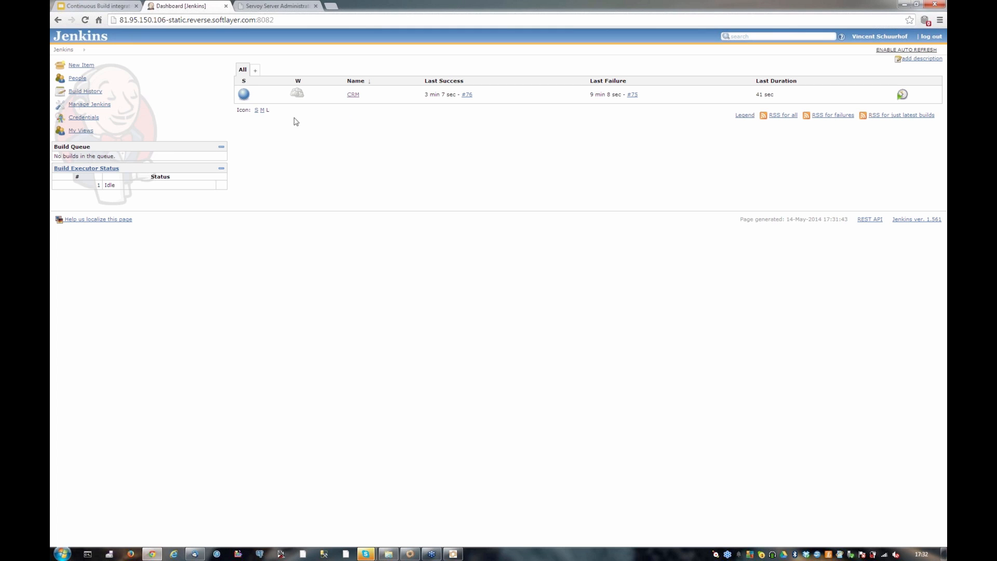
pyautogui.click(80, 107)
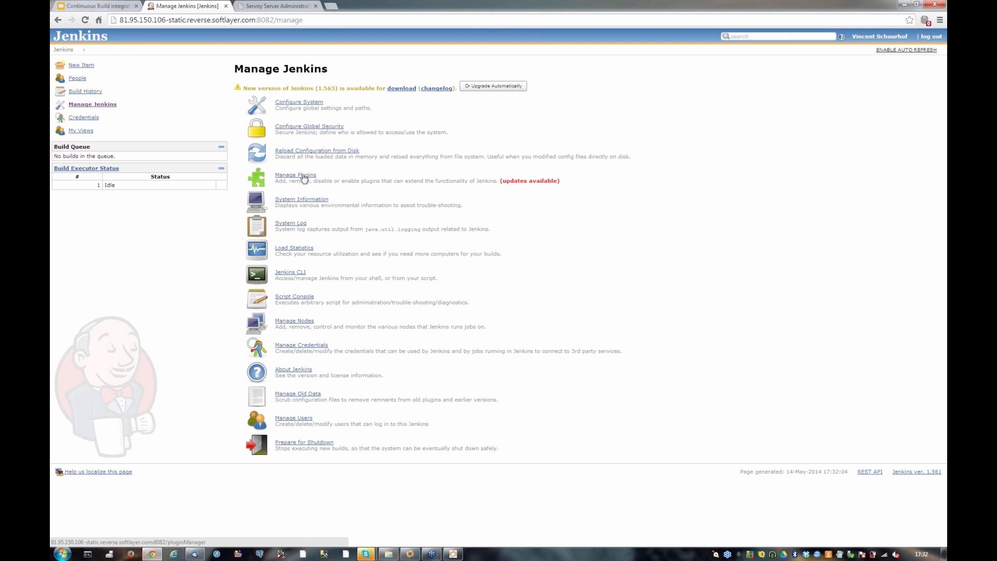
pyautogui.click(298, 105)
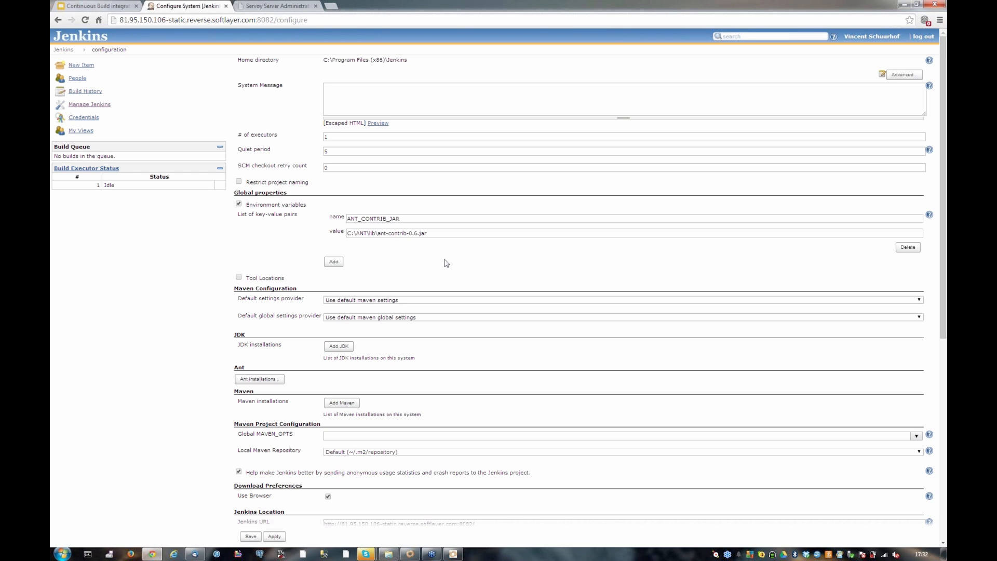
# Review the global configuration from the ANT_CONTRIB_JAR environment variable to the Jenkins URL
pyautogui.scroll(-1, 446, 264)
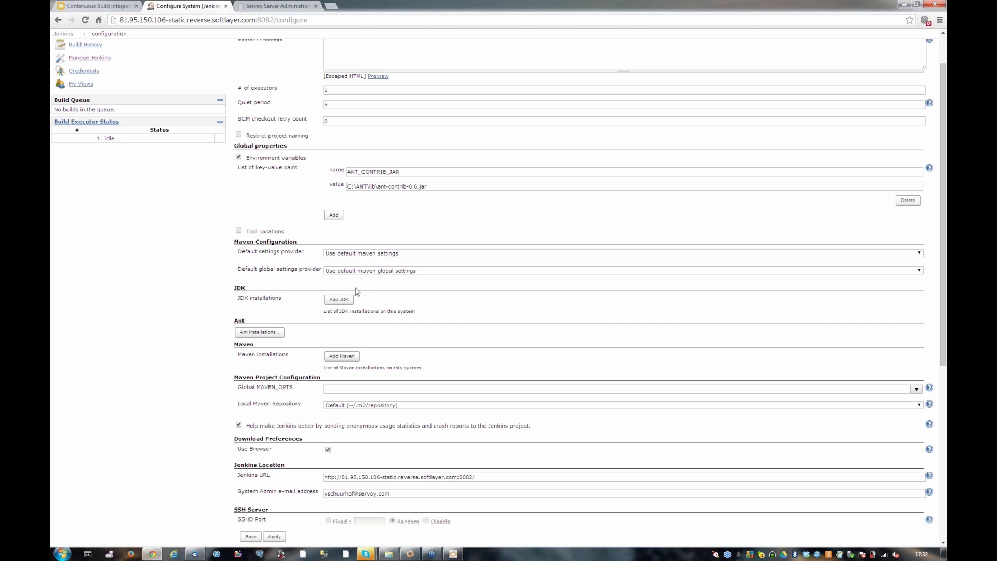
pyautogui.scroll(-1, 358, 294)
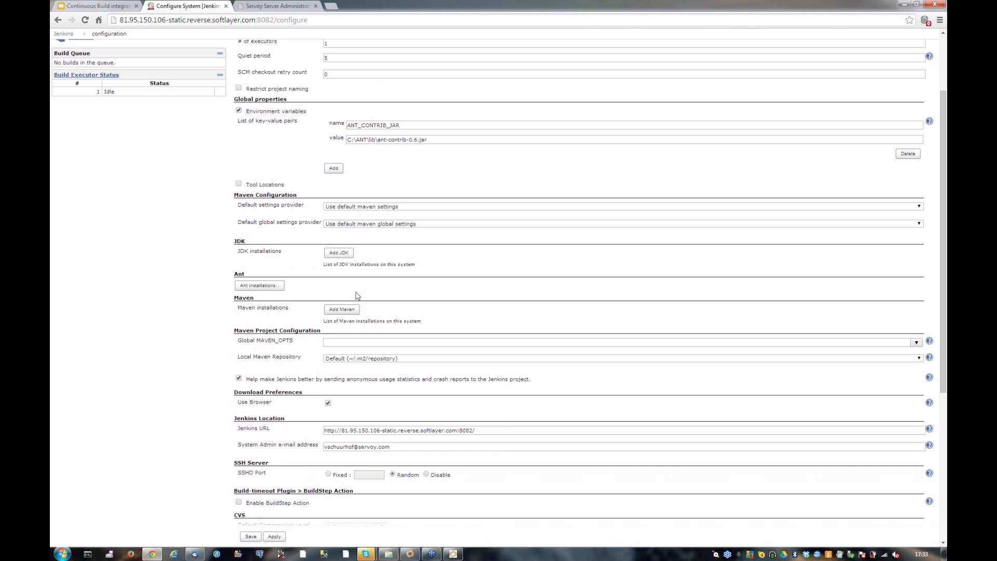
pyautogui.scroll(-2, 357, 295)
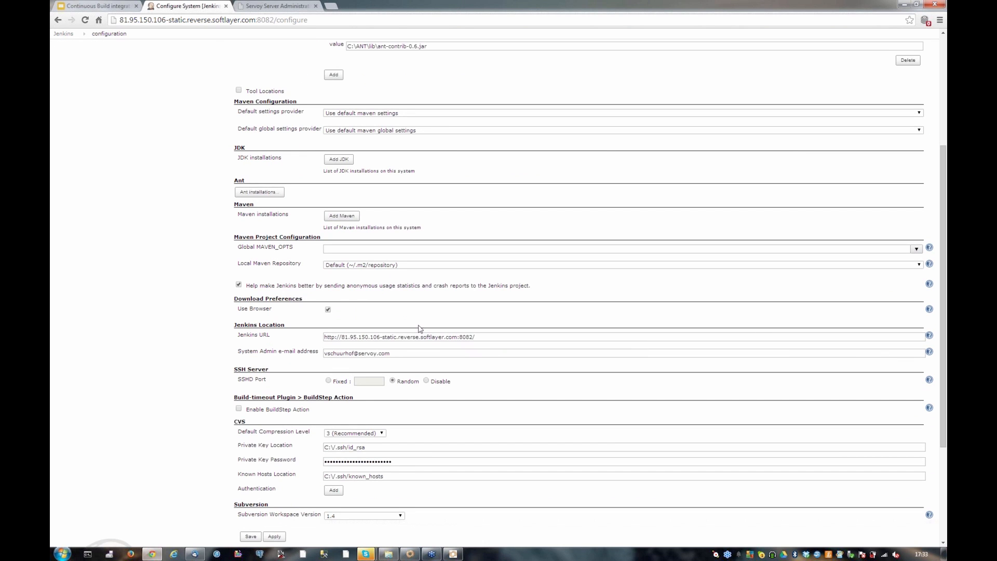
pyautogui.click(481, 337)
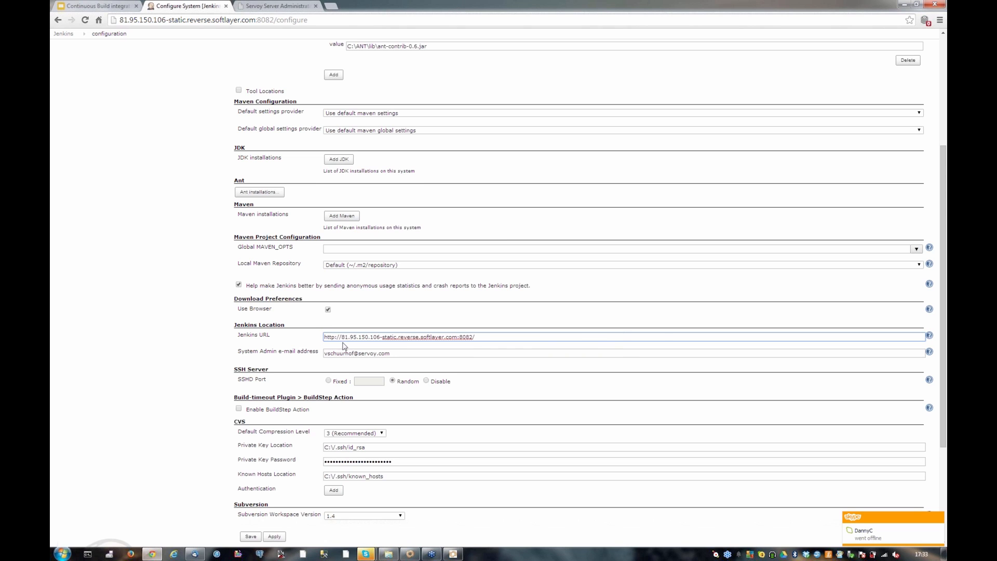
# Expand the advanced E-mail Notification settings and review the SMTP server, authentication, SSL and port options
pyautogui.scroll(-3, 343, 346)
pyautogui.scroll(-1, 343, 347)
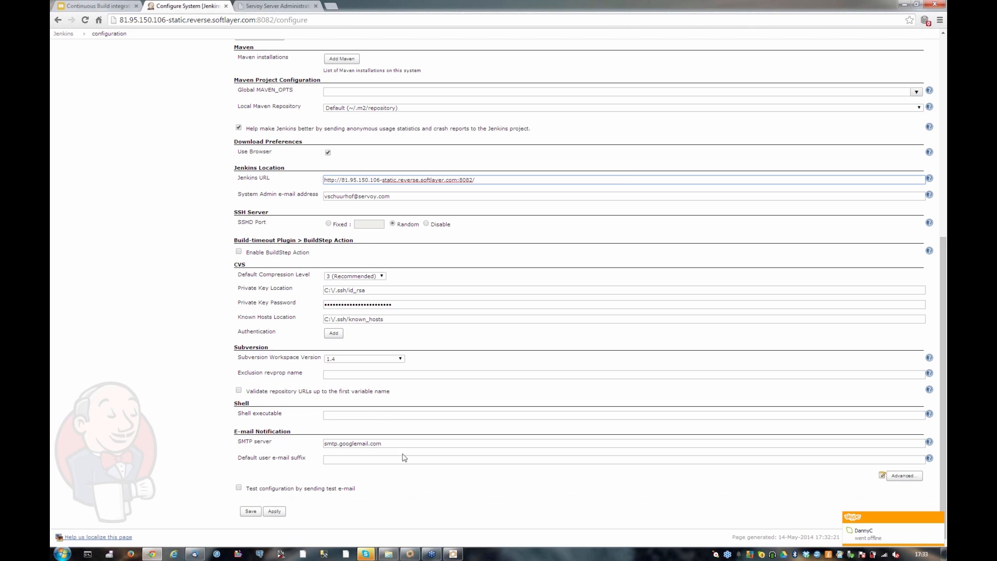
pyautogui.click(903, 476)
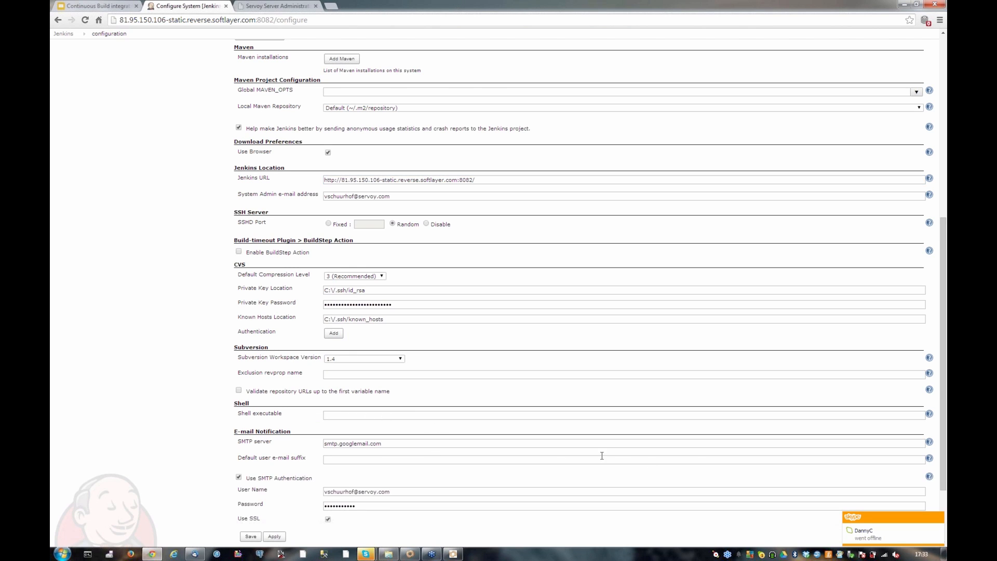
pyautogui.scroll(-3, 602, 455)
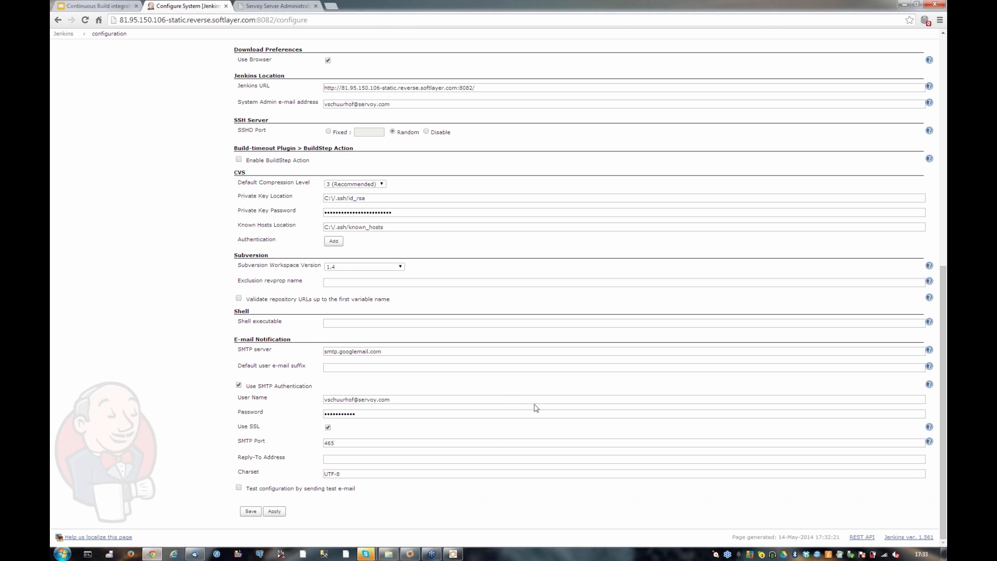
pyautogui.scroll(3, 535, 408)
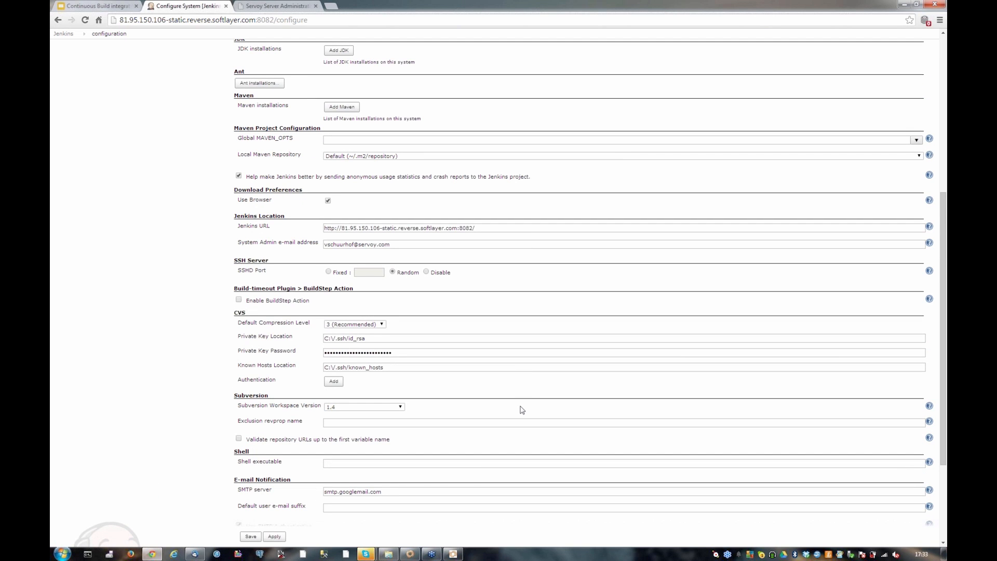
pyautogui.scroll(6, 522, 410)
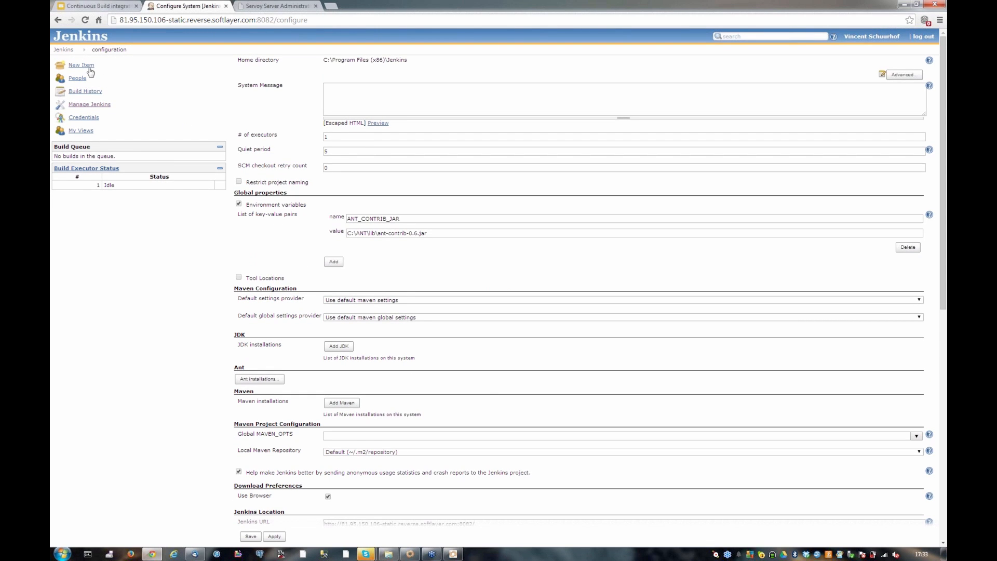
# Return to the Jenkins management page and check the plugin updates and the installed plugins
pyautogui.click(58, 20)
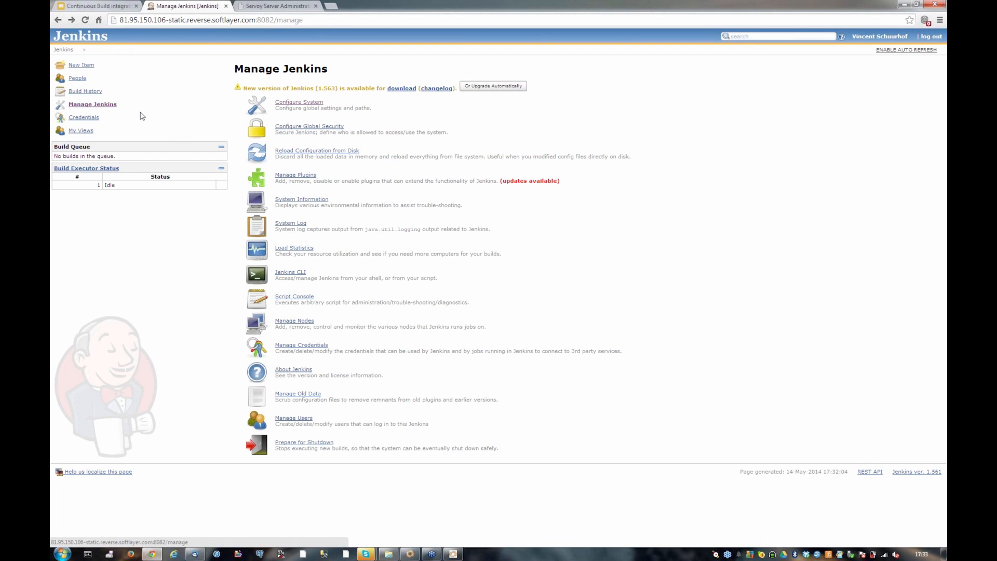
pyautogui.click(305, 177)
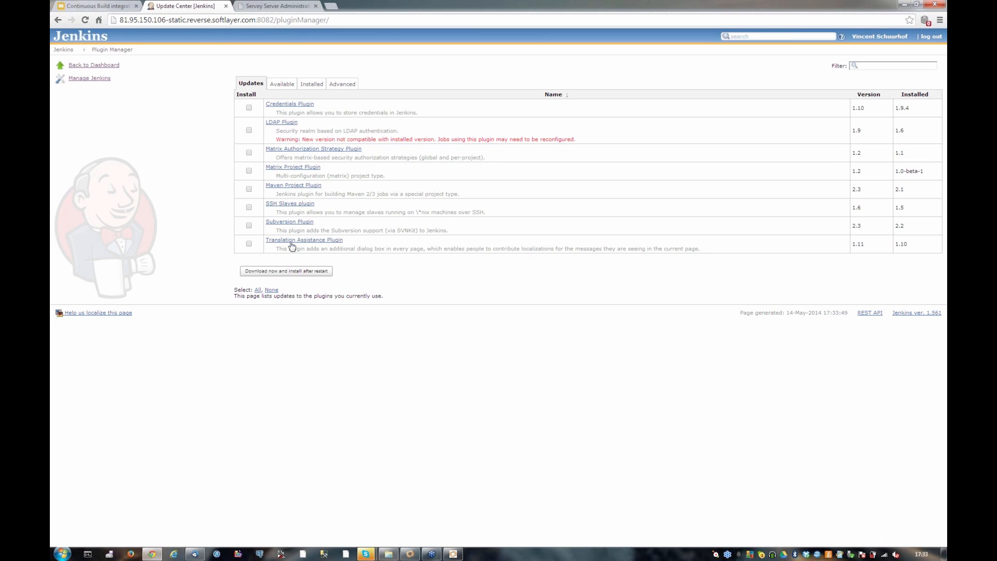
pyautogui.click(308, 91)
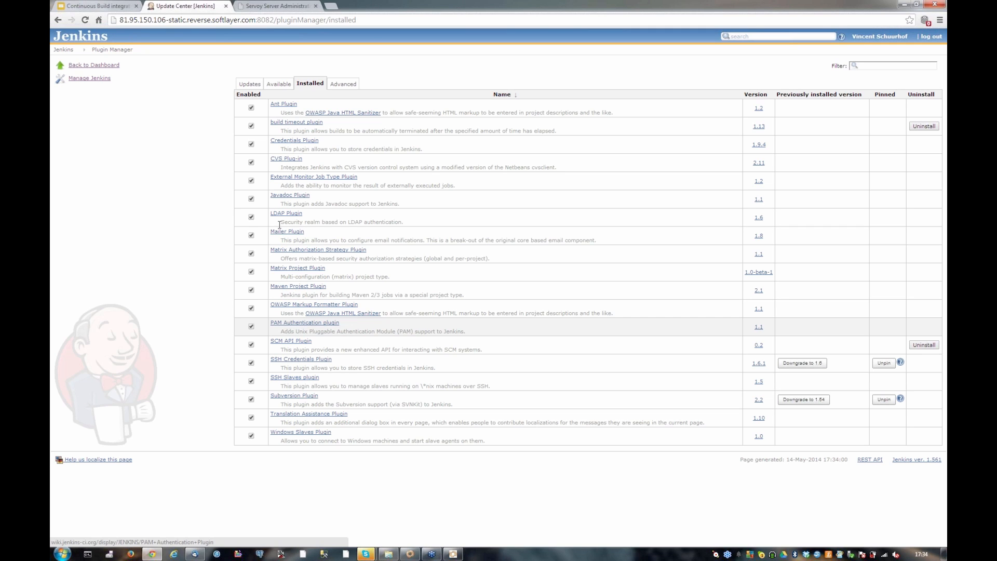
# Browse the available plugins by category, including Build Notifiers, Build Reports and Build Tools
pyautogui.click(280, 86)
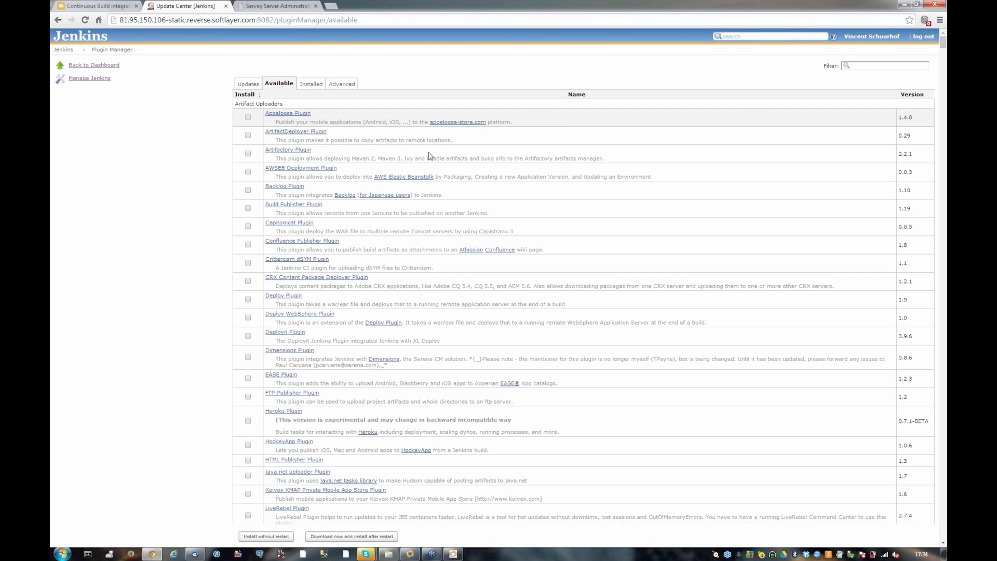
pyautogui.scroll(-20, 351, 184)
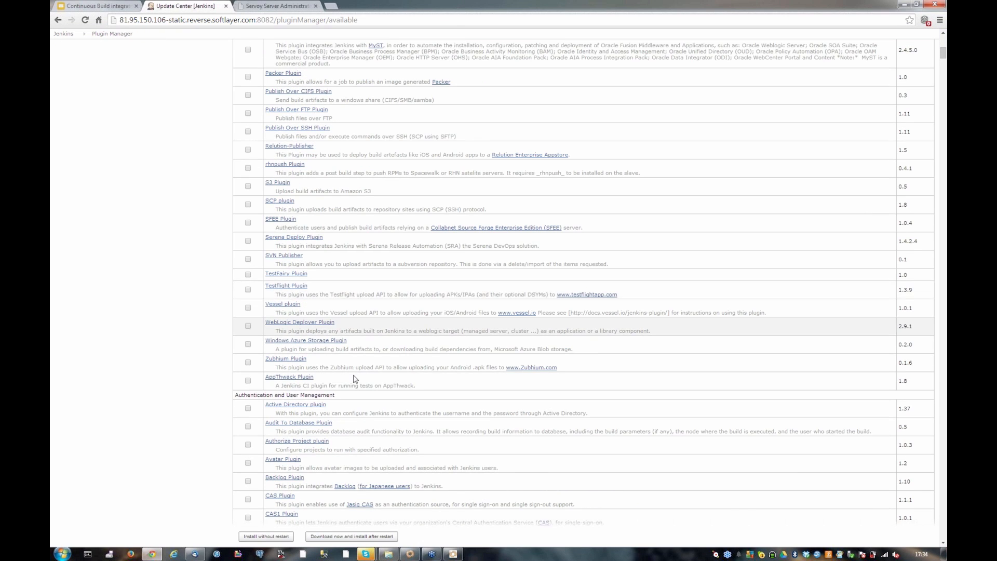
pyautogui.scroll(-15, 340, 394)
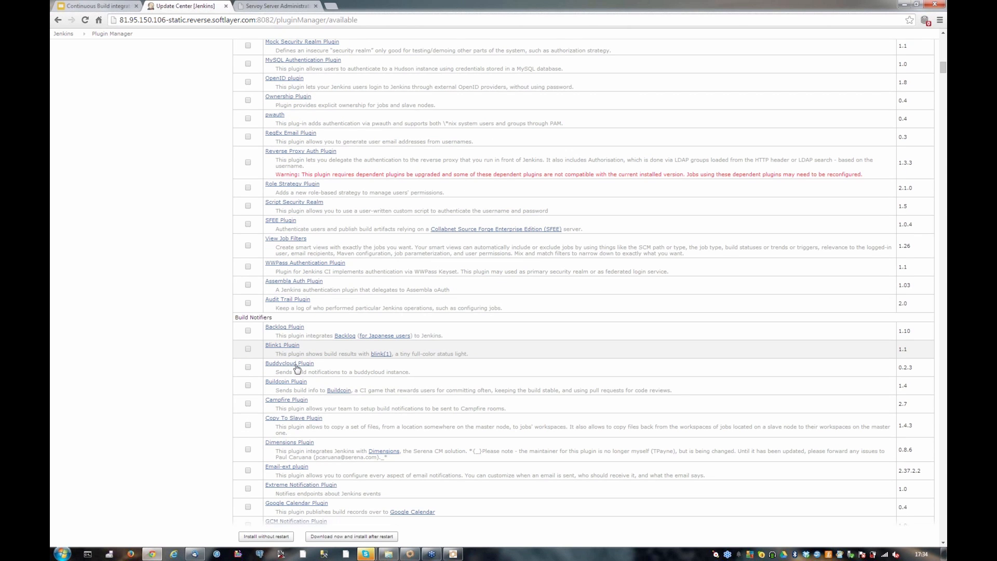
pyautogui.scroll(-8, 297, 364)
pyautogui.scroll(-12, 299, 375)
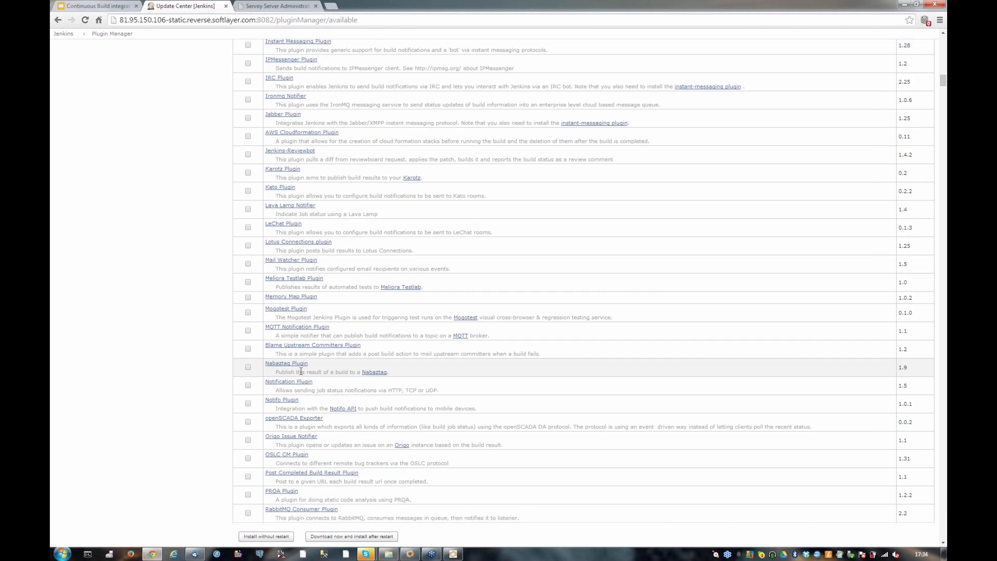
pyautogui.scroll(-6, 302, 367)
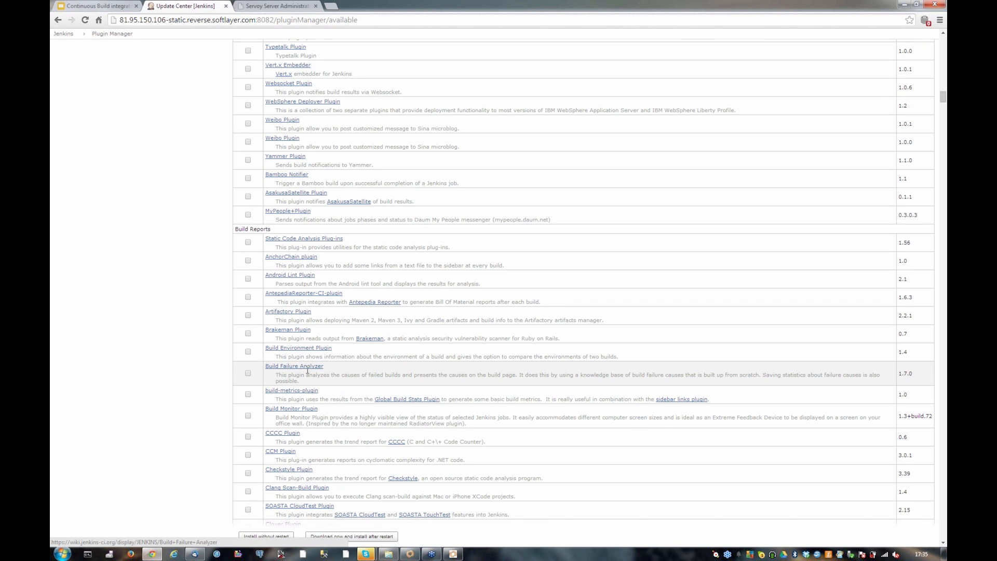
pyautogui.scroll(-3, 307, 371)
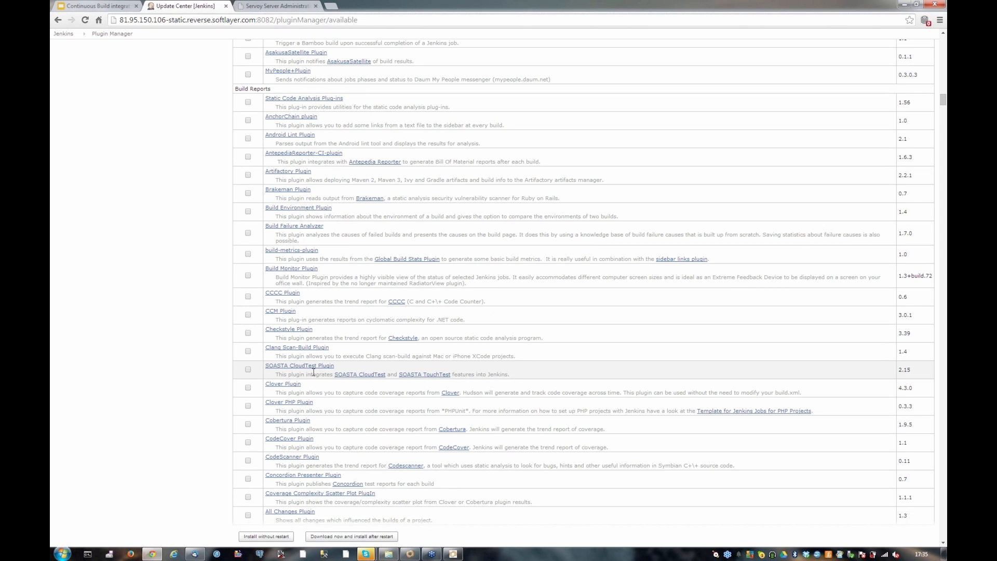
pyautogui.scroll(-3, 310, 373)
pyautogui.scroll(-15, 314, 376)
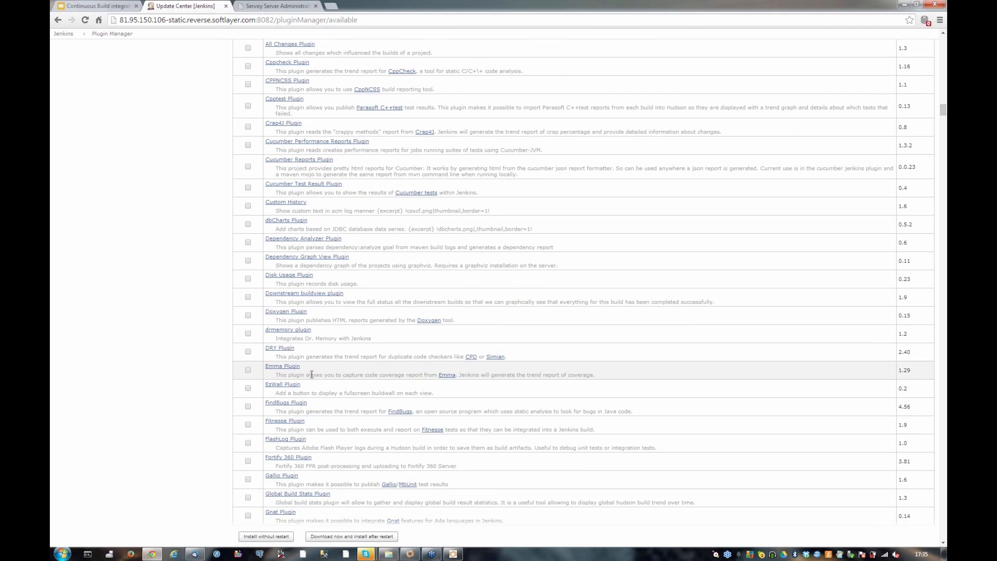
pyautogui.scroll(-15, 308, 380)
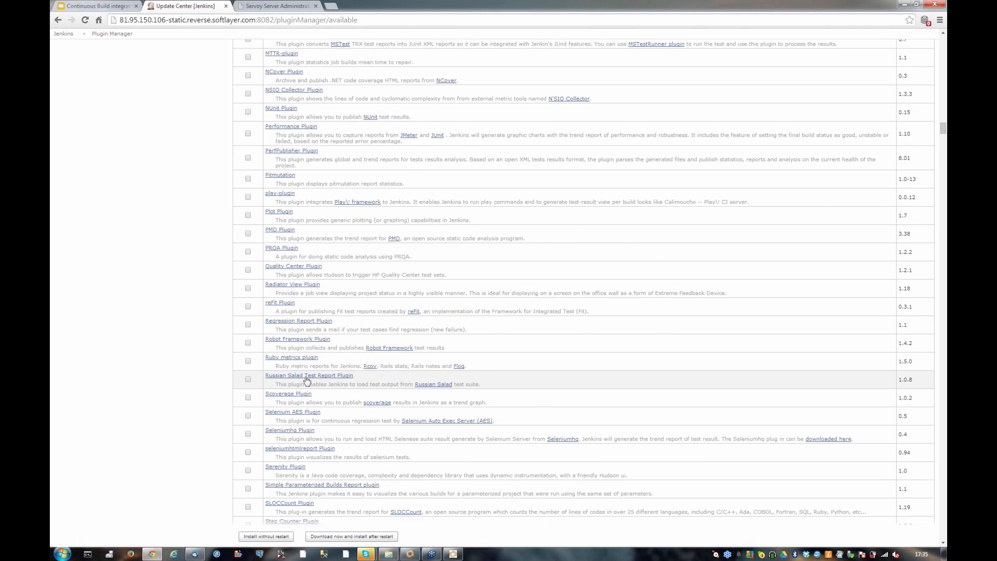
pyautogui.scroll(-12, 308, 377)
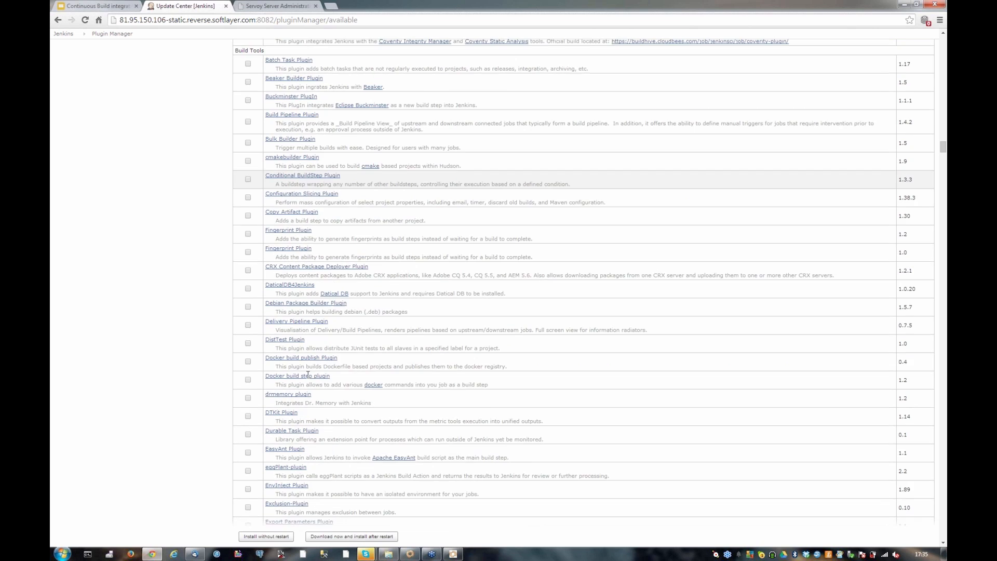
pyautogui.press('Home')
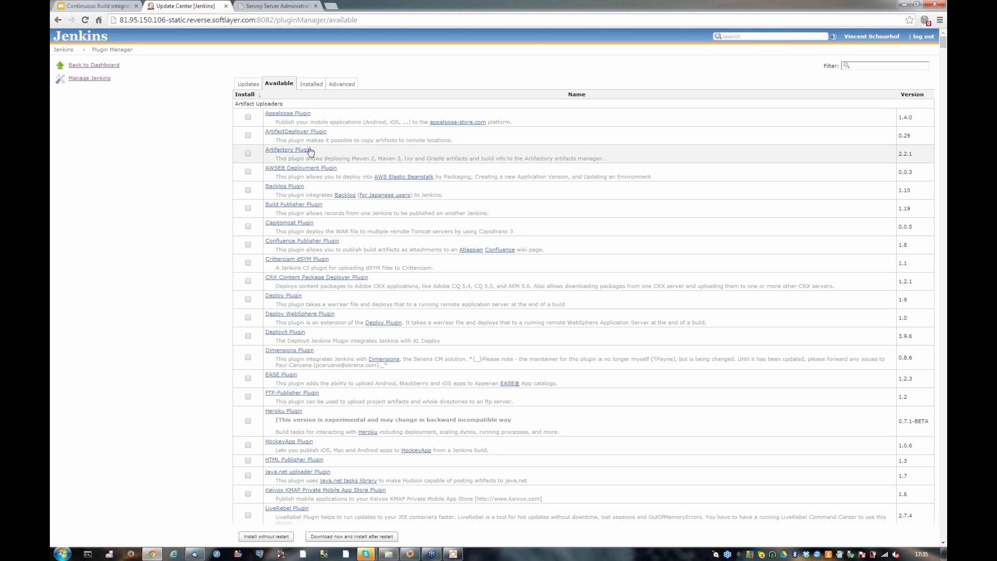
# Return to the Jenkins dashboard and open the CRM project
pyautogui.click(94, 67)
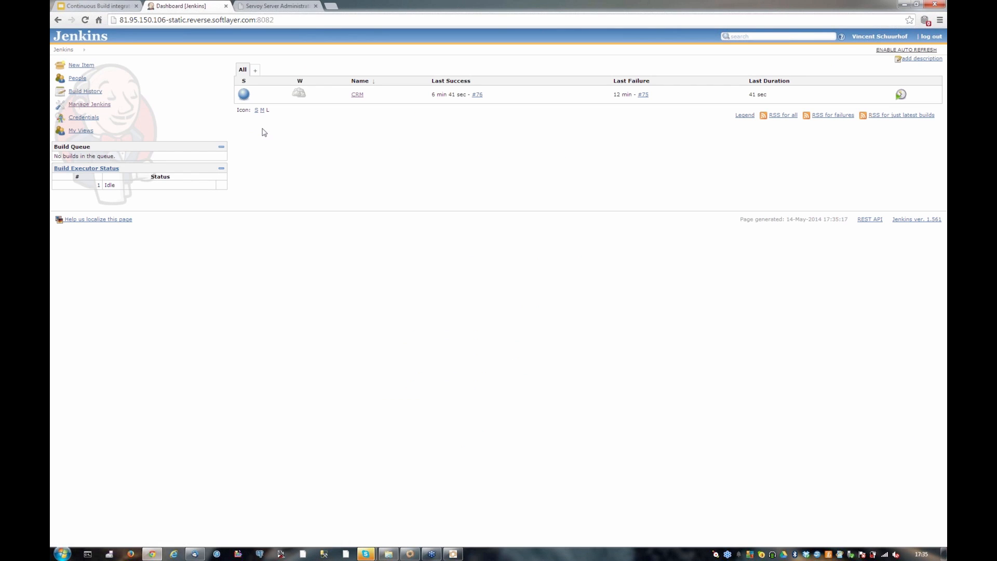
pyautogui.click(358, 95)
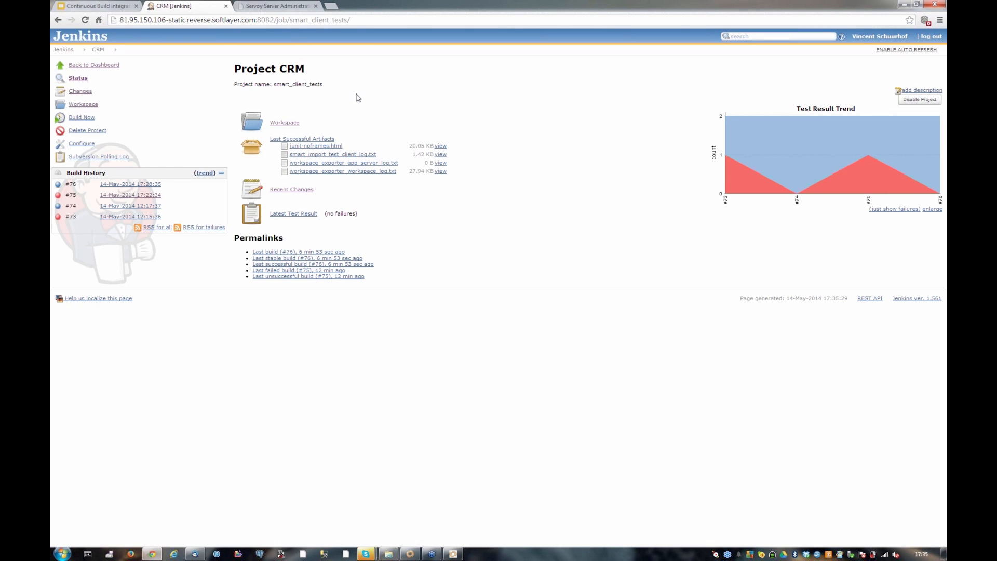
# Open the CRM project's configuration, review its source control, triggers and build environment, and expand the advanced Invoke Ant options
pyautogui.click(82, 146)
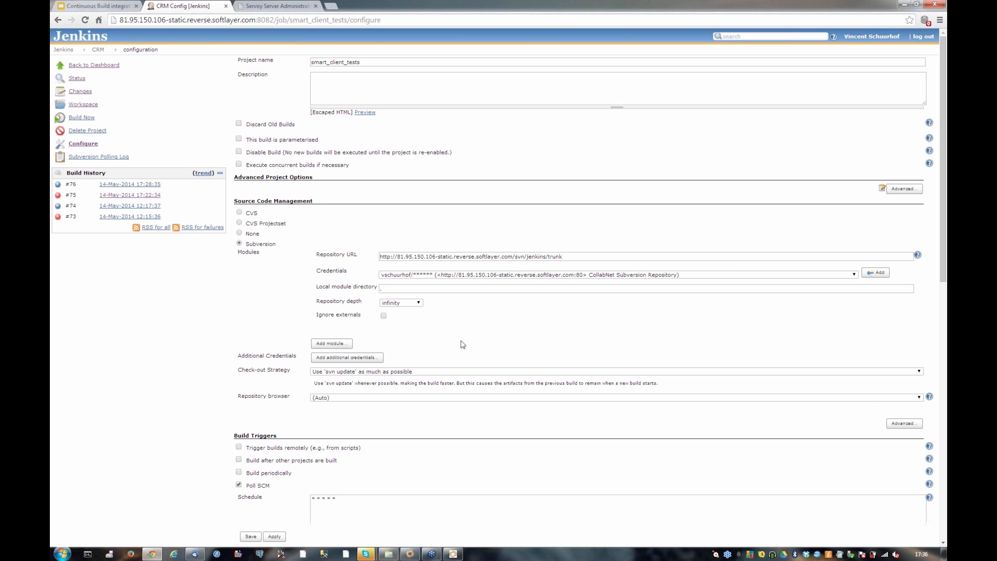
pyautogui.scroll(-7, 463, 345)
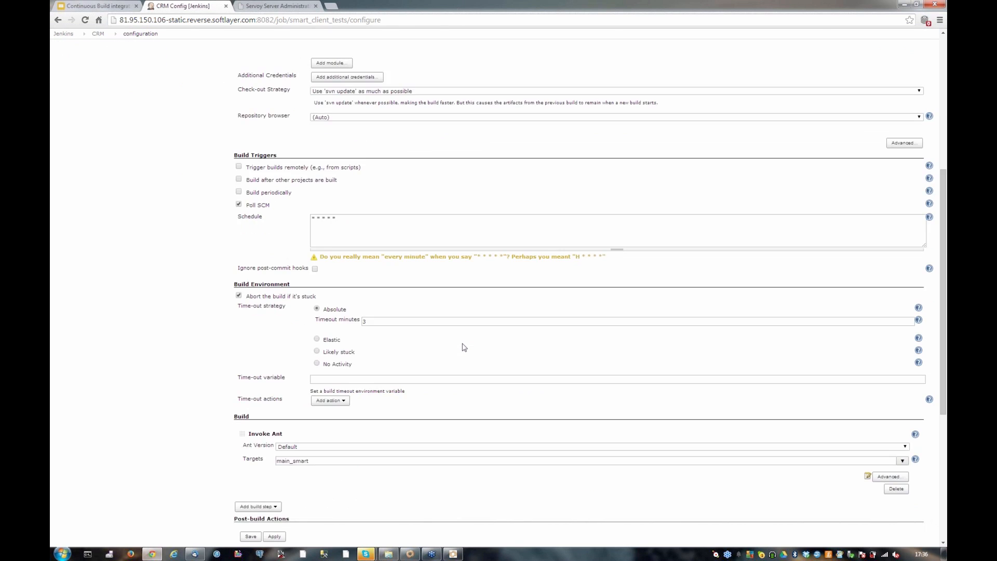
pyautogui.scroll(-1, 464, 347)
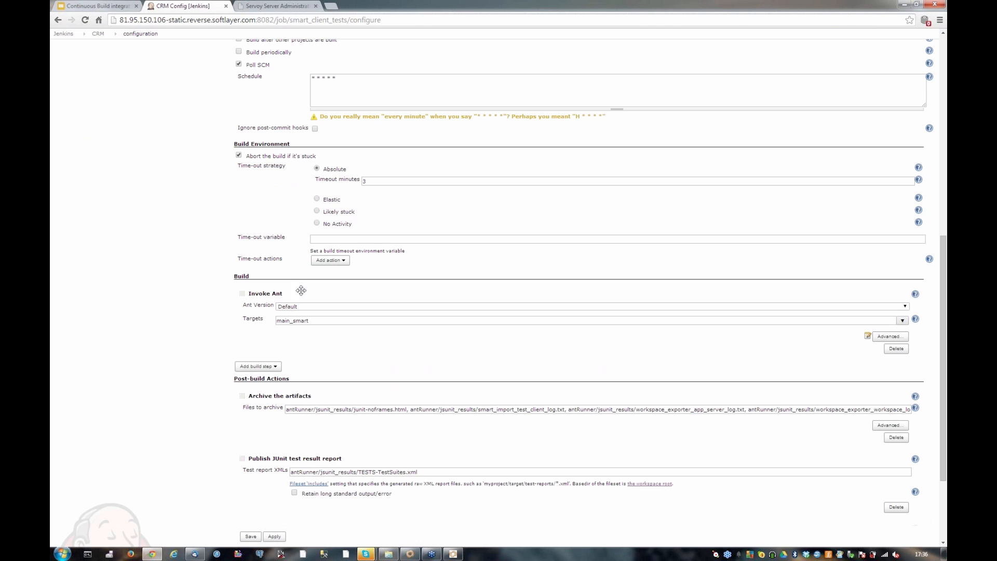
pyautogui.click(895, 336)
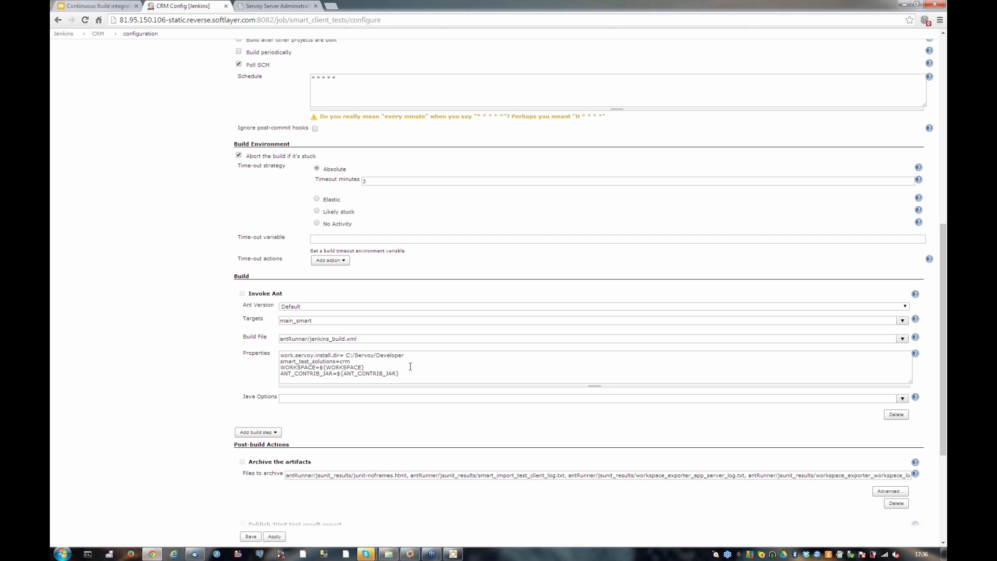
# Try adding ", erp" to the smart_test_solutions property of the Ant build step, and remove the addition again
pyautogui.click(358, 362)
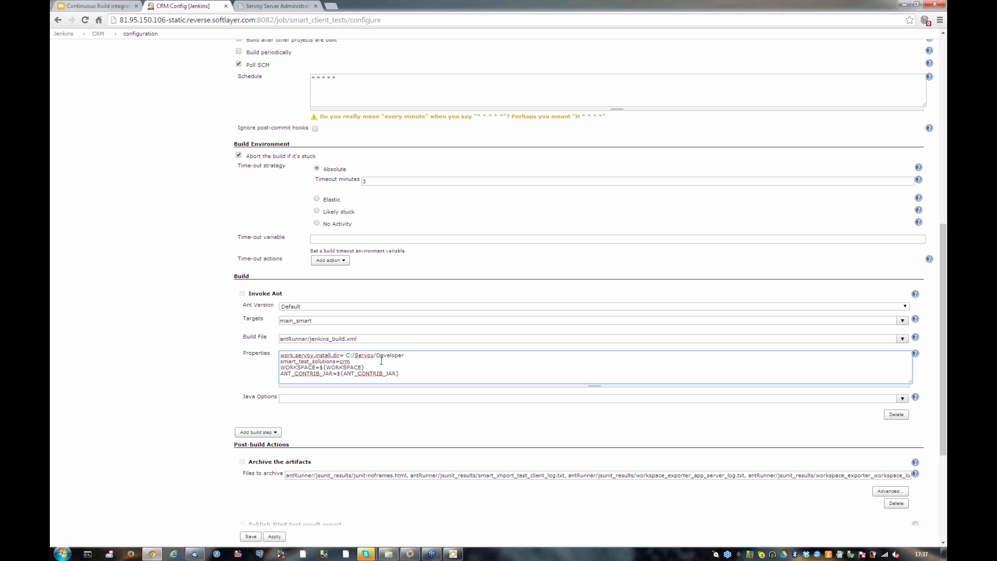
pyautogui.write(', erp')
pyautogui.press('BackSpace')
pyautogui.press('BackSpace')
pyautogui.press('BackSpace')
# Review the CRM project's post-build actions and return to the Jenkins dashboard without saving the configuration
pyautogui.scroll(-3, 383, 364)
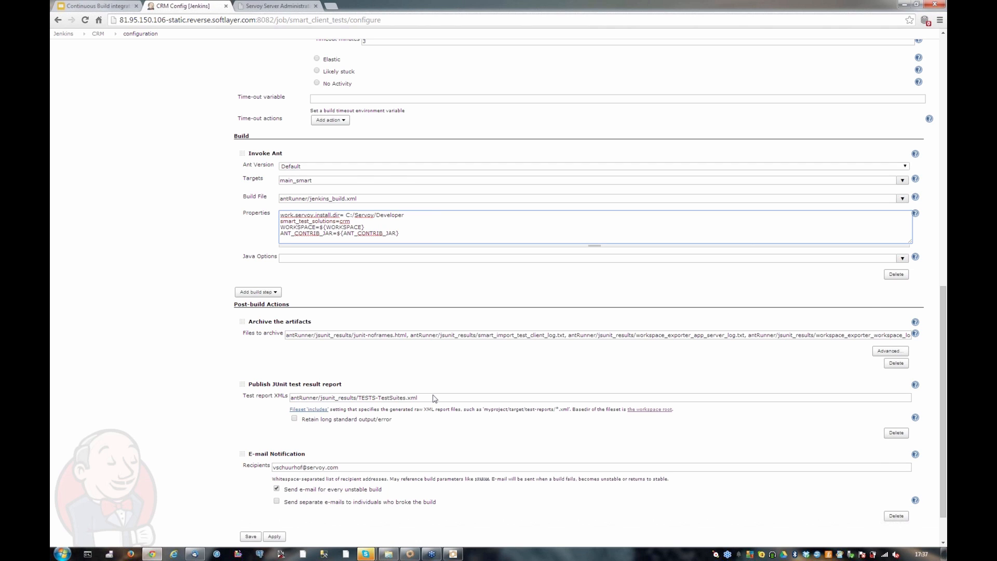
pyautogui.scroll(-2, 434, 398)
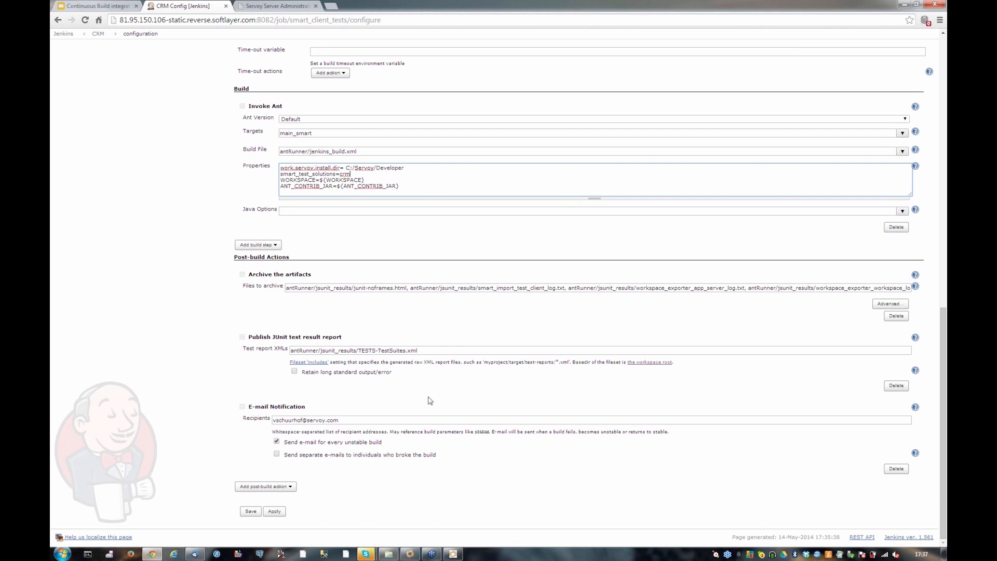
pyautogui.scroll(20, 428, 401)
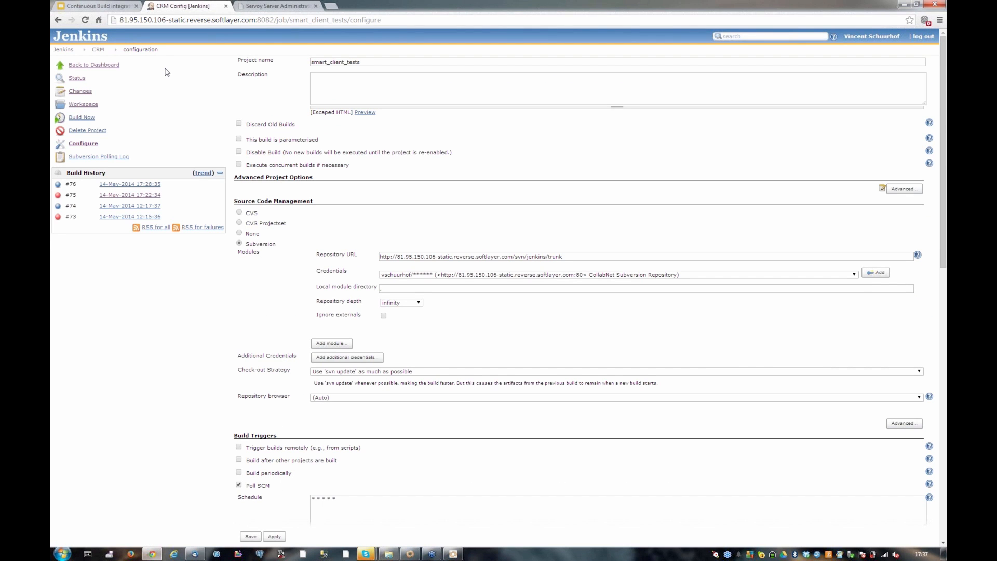
pyautogui.click(81, 69)
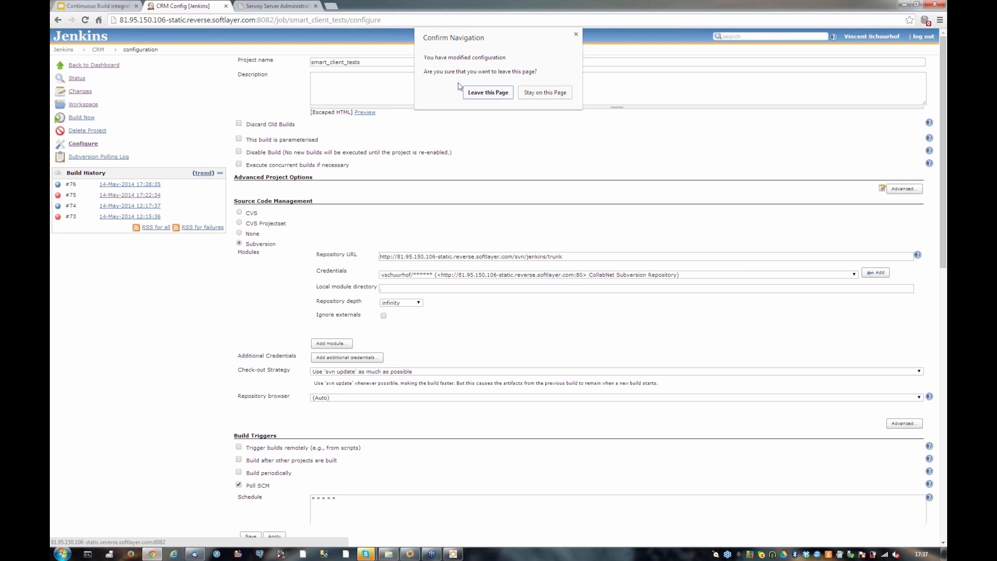
pyautogui.click(470, 93)
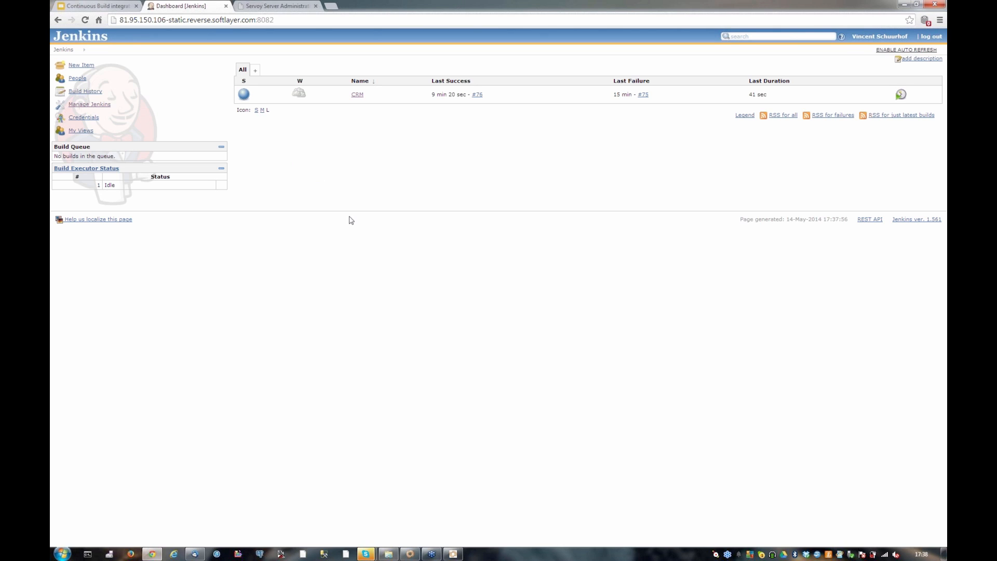
# Switch to the Google Slides presentation and show the Jenkins & Servoy workflow diagram on slide 11
pyautogui.click(438, 558)
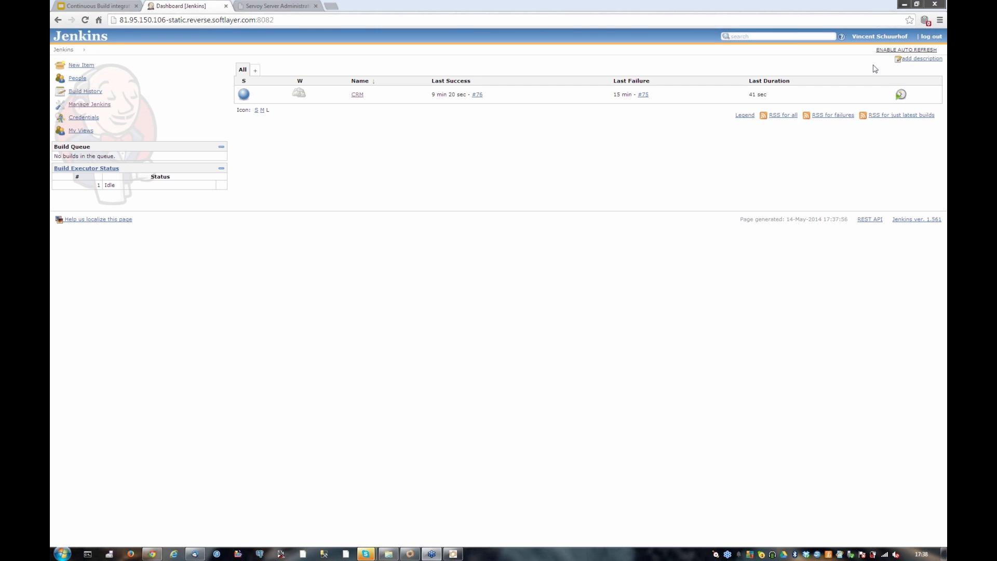
pyautogui.click(106, 6)
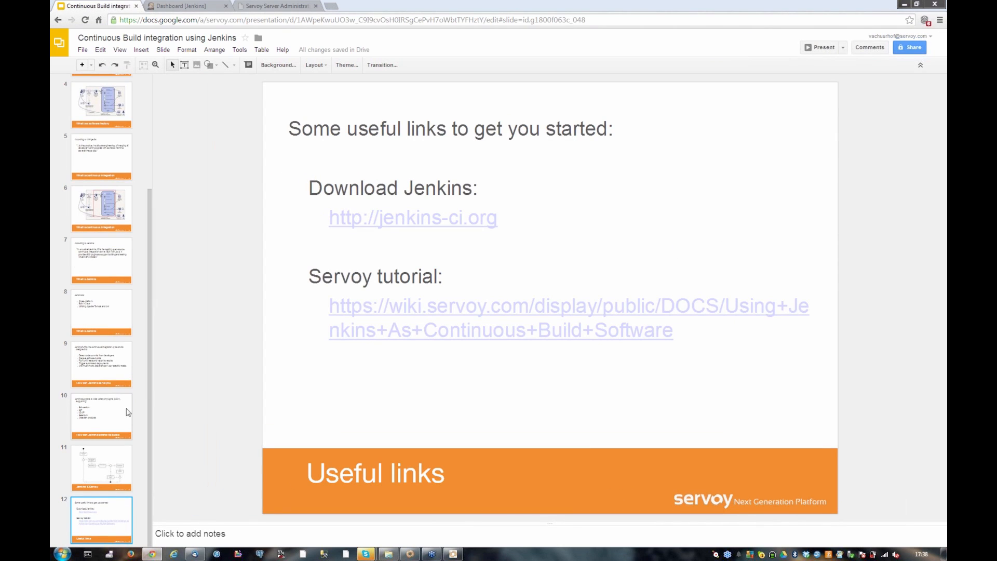
pyautogui.click(109, 463)
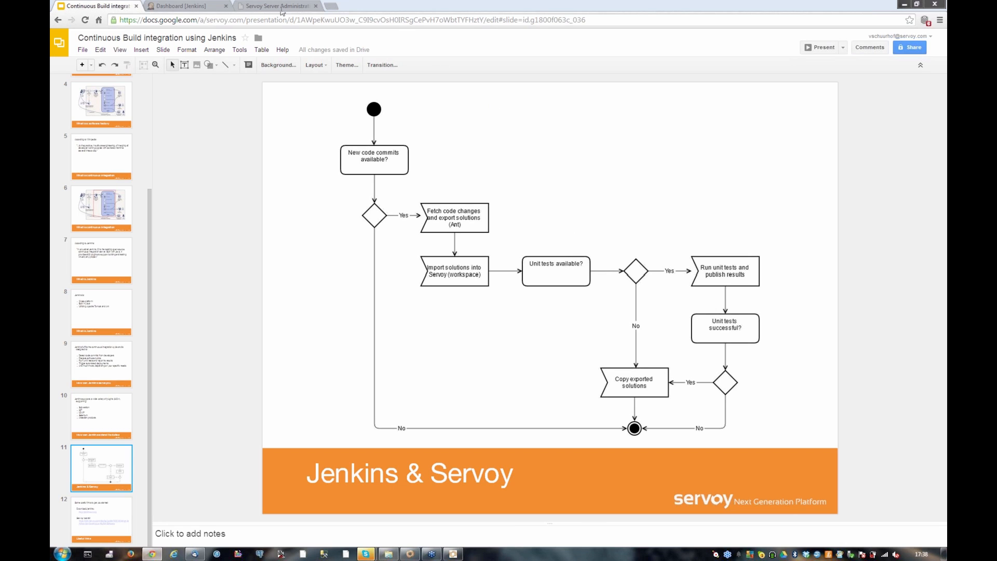
# Switch to the Servoy Server Administration page, highlight import_solution in the solutions list, and open the batch processors page
pyautogui.click(262, 6)
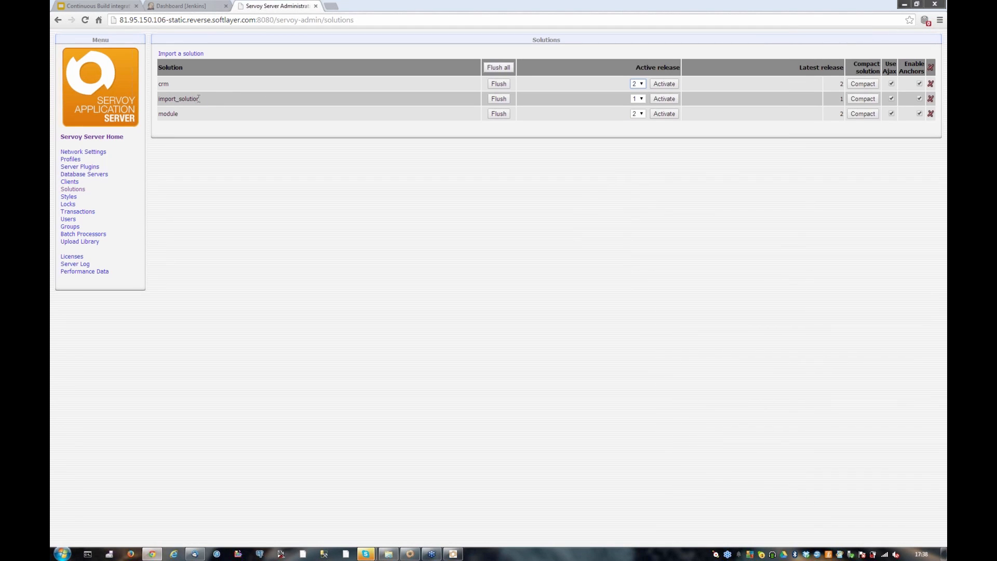
pyautogui.moveTo(199, 98); pyautogui.dragTo(159, 99)
pyautogui.click(81, 235)
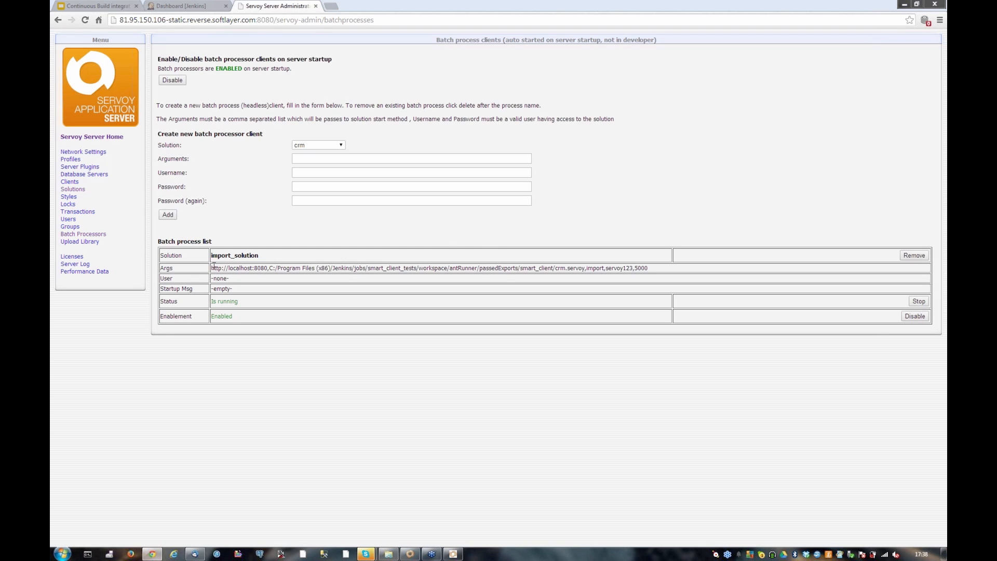
# Highlight the server URL, the crm.servoy export path and the final value in the import_solution batch process arguments
pyautogui.moveTo(212, 268); pyautogui.dragTo(269, 268)
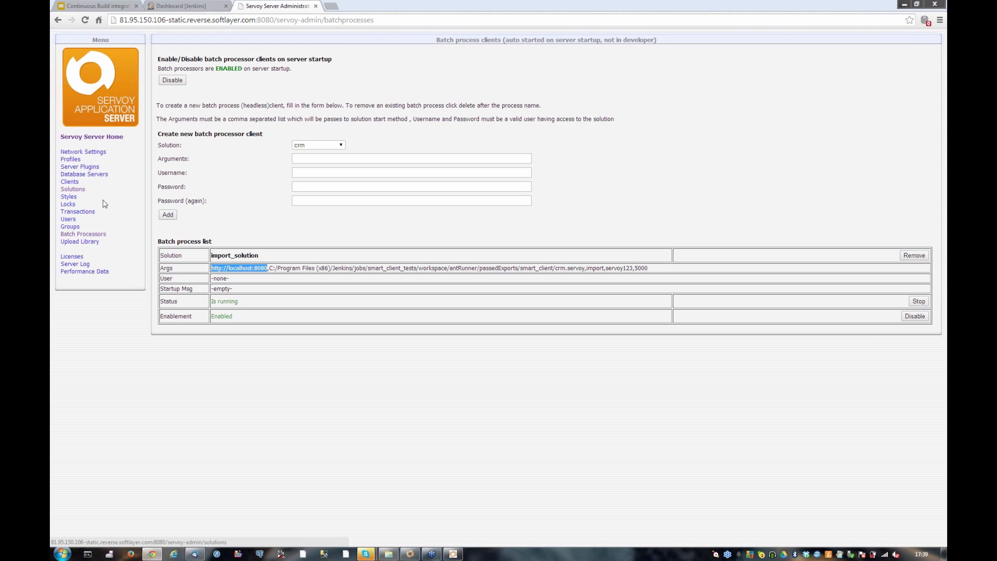
pyautogui.click(284, 268)
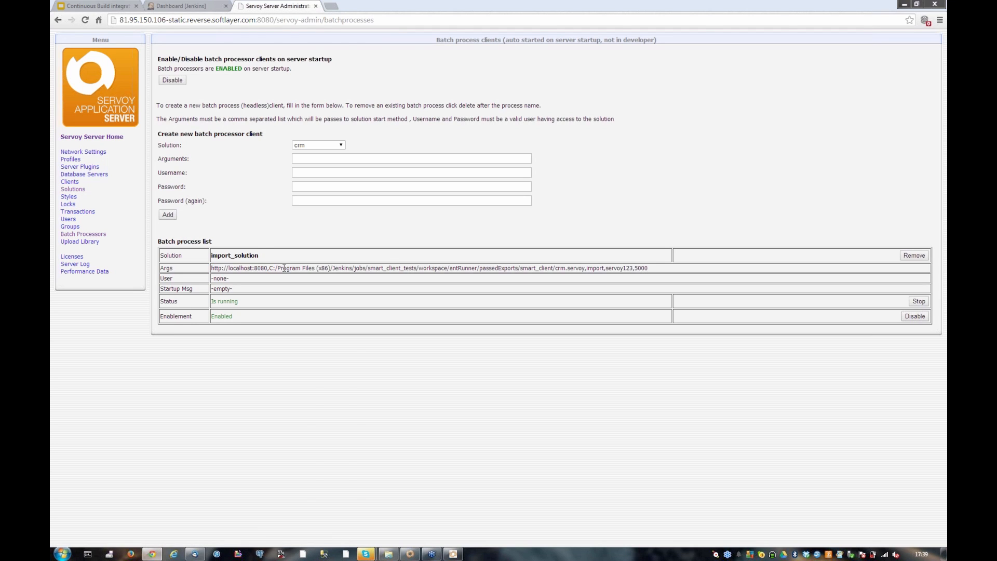
pyautogui.moveTo(269, 267); pyautogui.dragTo(585, 266)
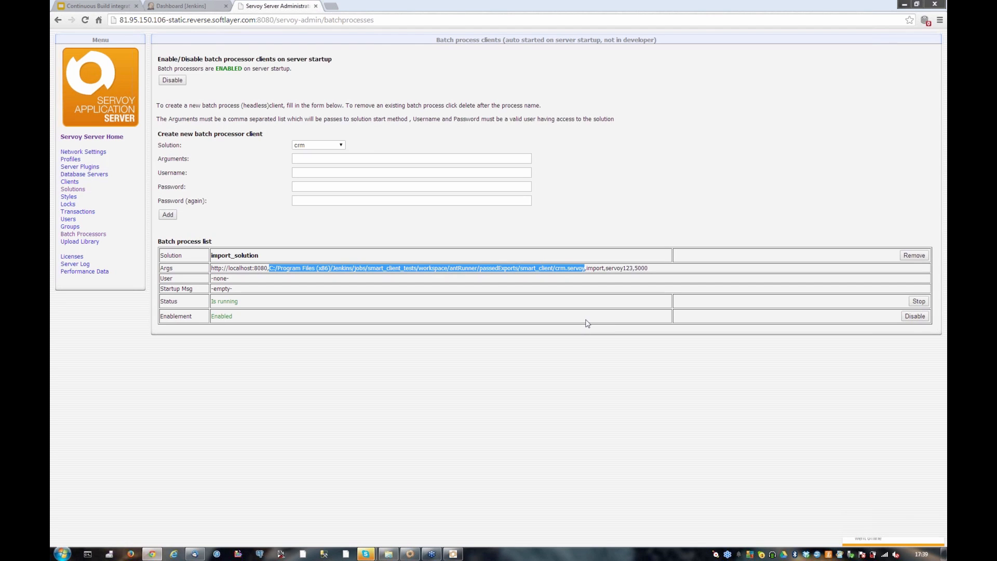
pyautogui.moveTo(635, 268); pyautogui.dragTo(654, 277)
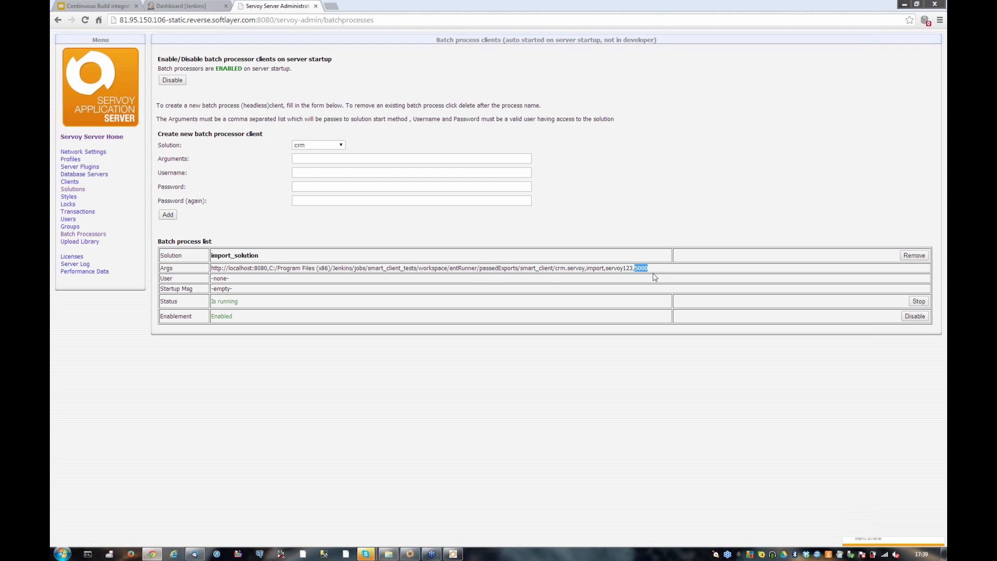